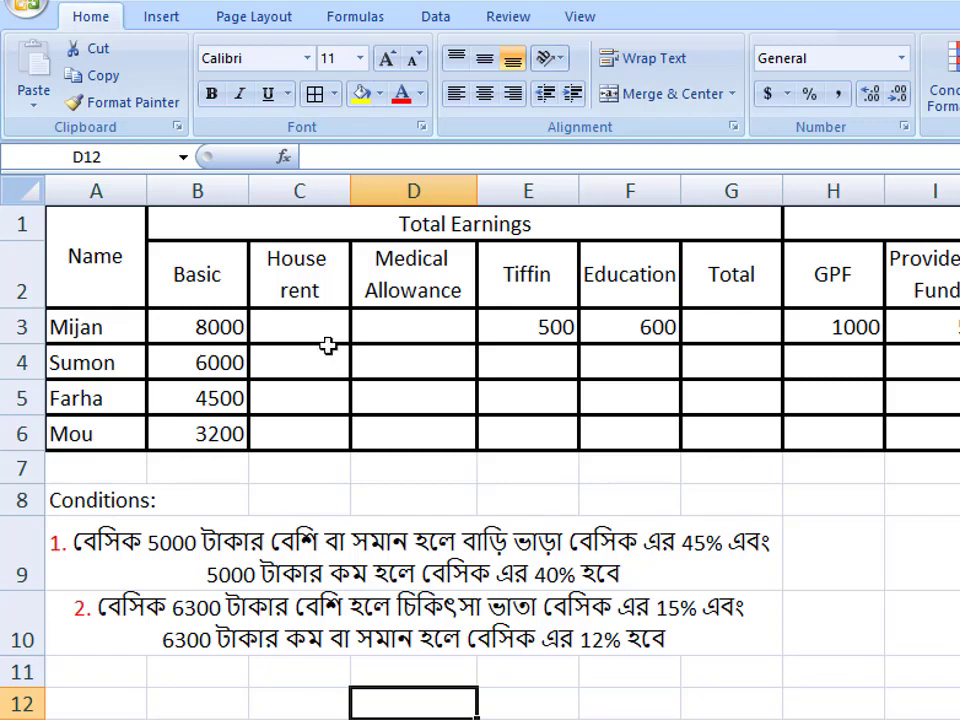
- In Mijan's House rent cell C3, start =IF(B3>=5000,B3*45%, followed by a nested IF(
left_click_drag(321, 334, 413, 425)
left_click_drag(757, 335, 765, 420)
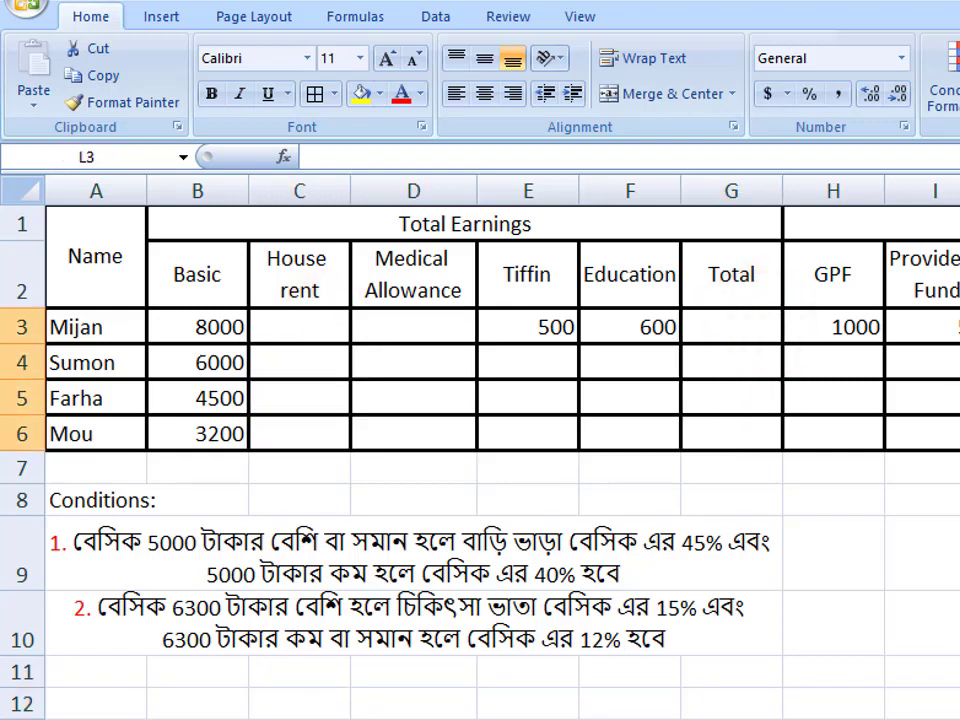
left_click(287, 327)
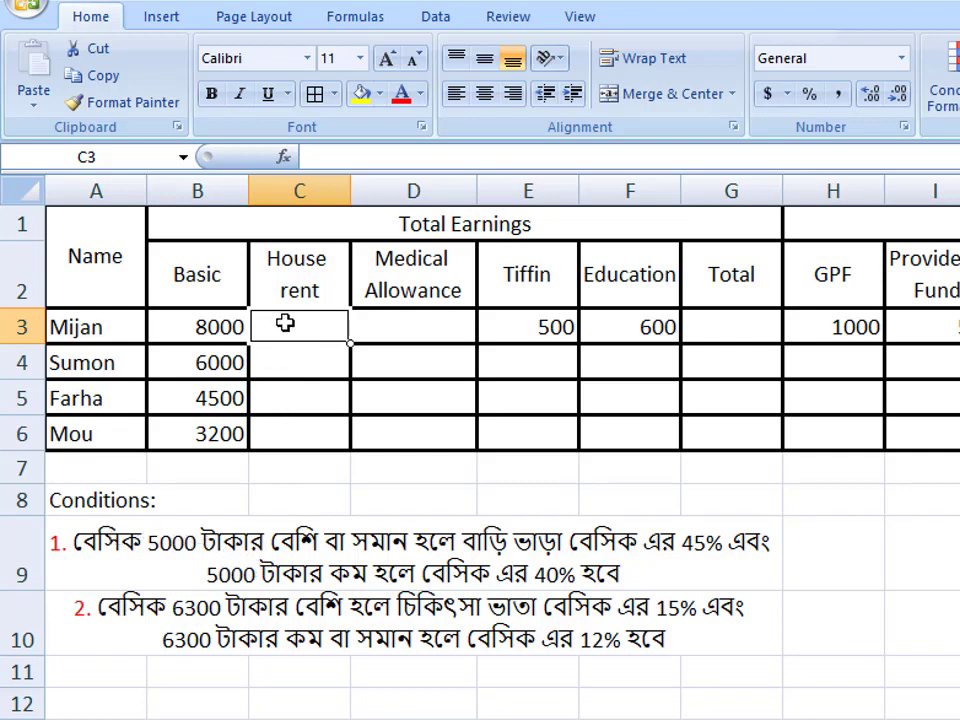
type("=")
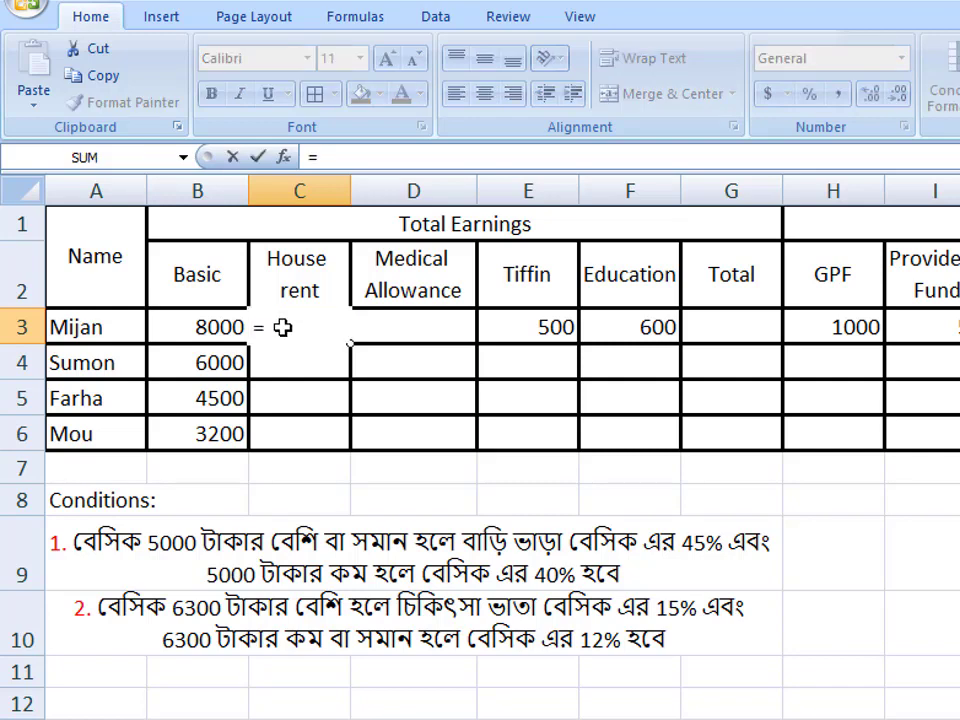
type("if(")
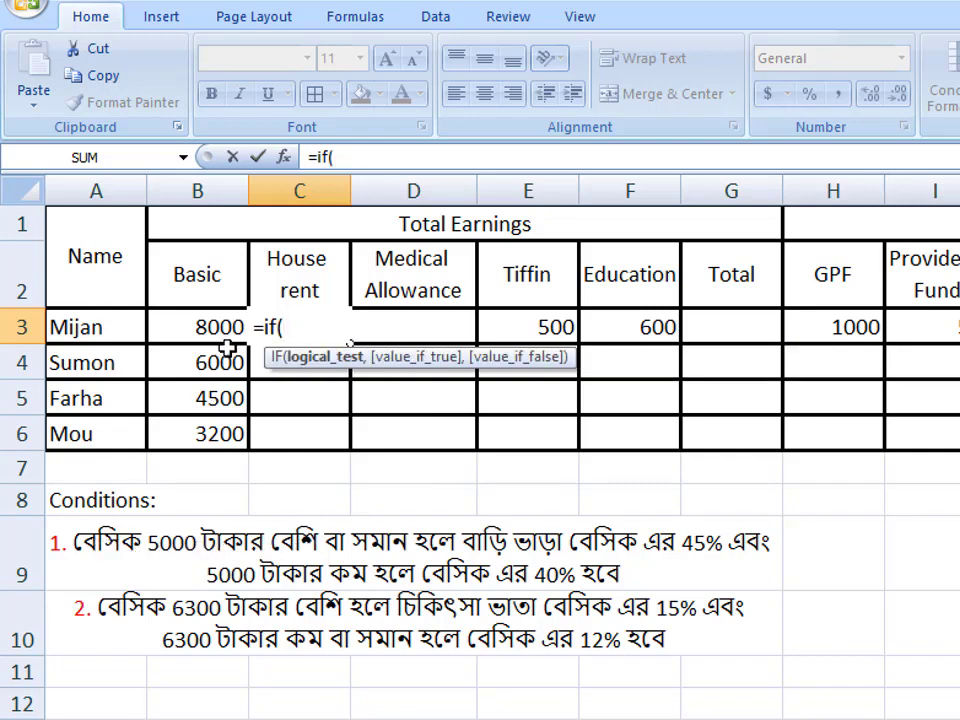
left_click(179, 331)
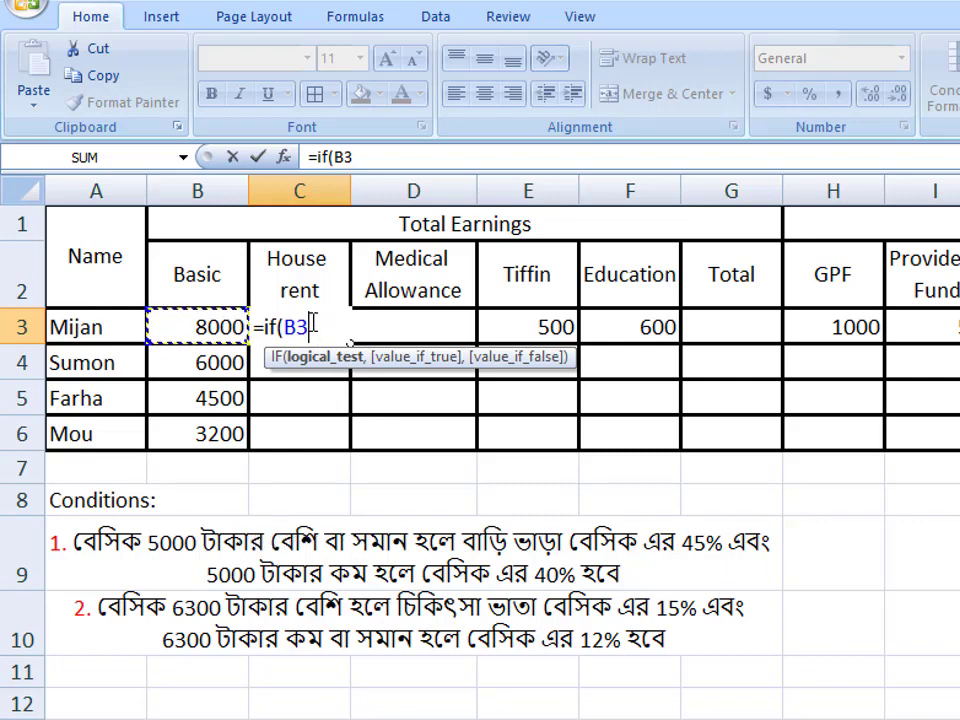
type(">=")
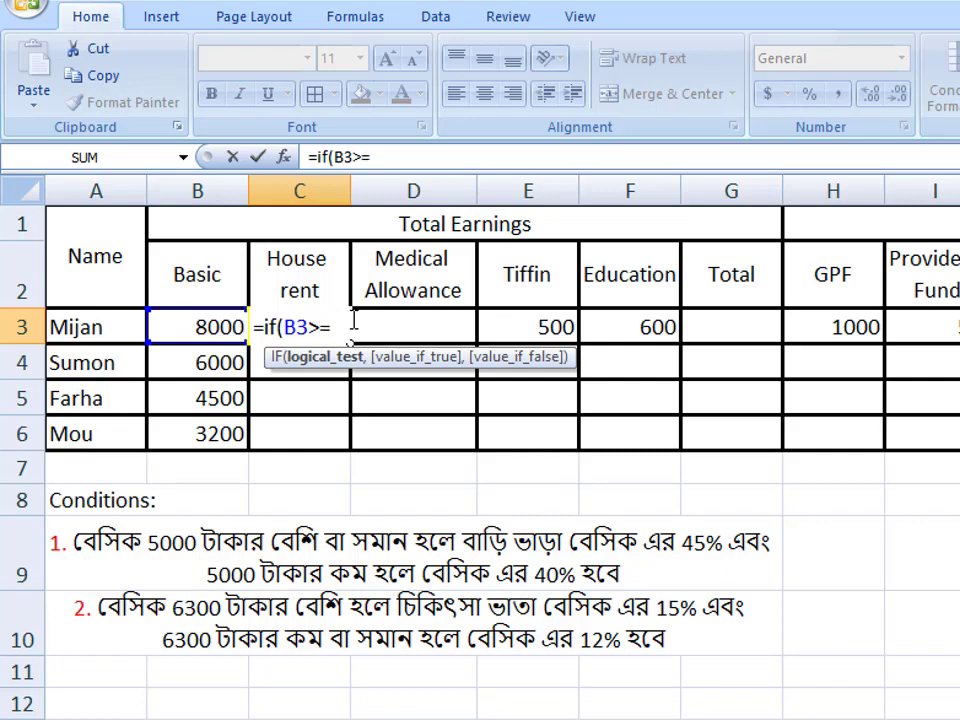
type("5000")
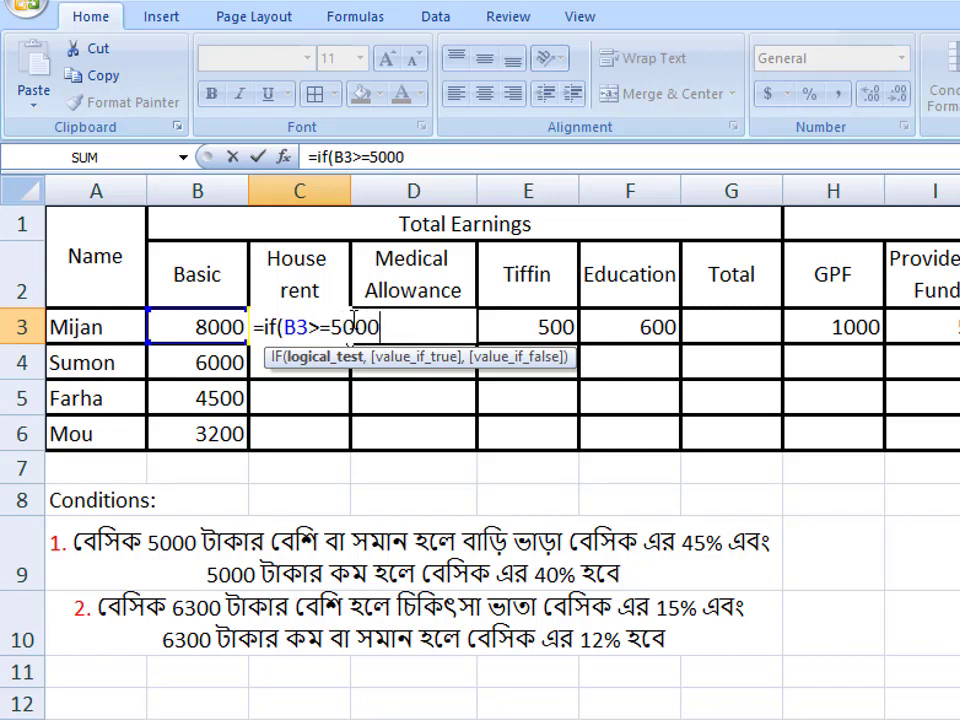
type(",")
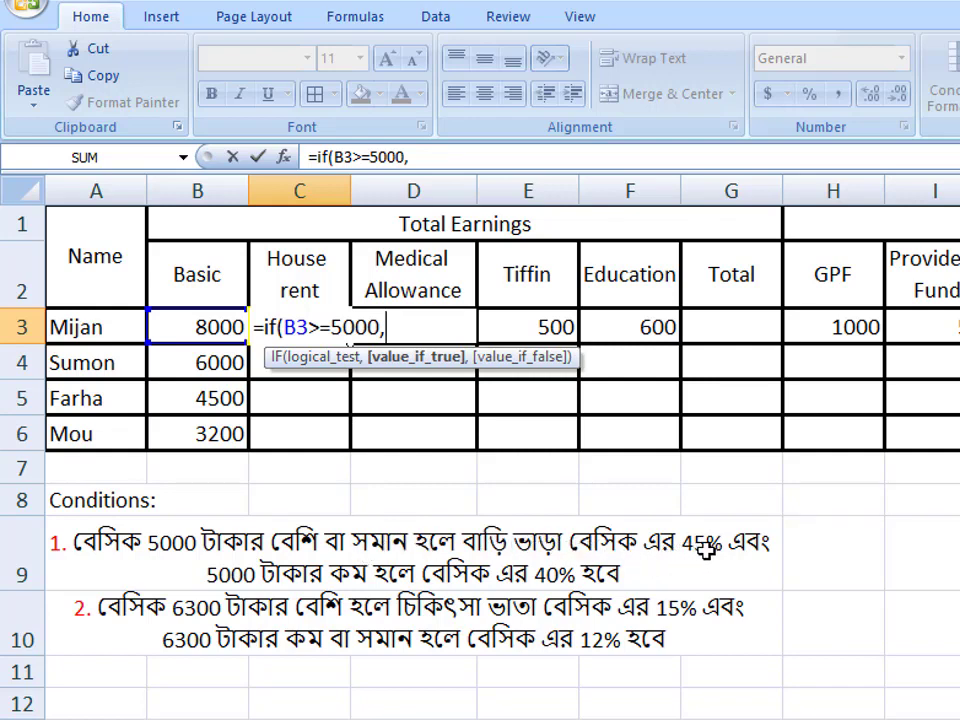
left_click(190, 326)
type("*")
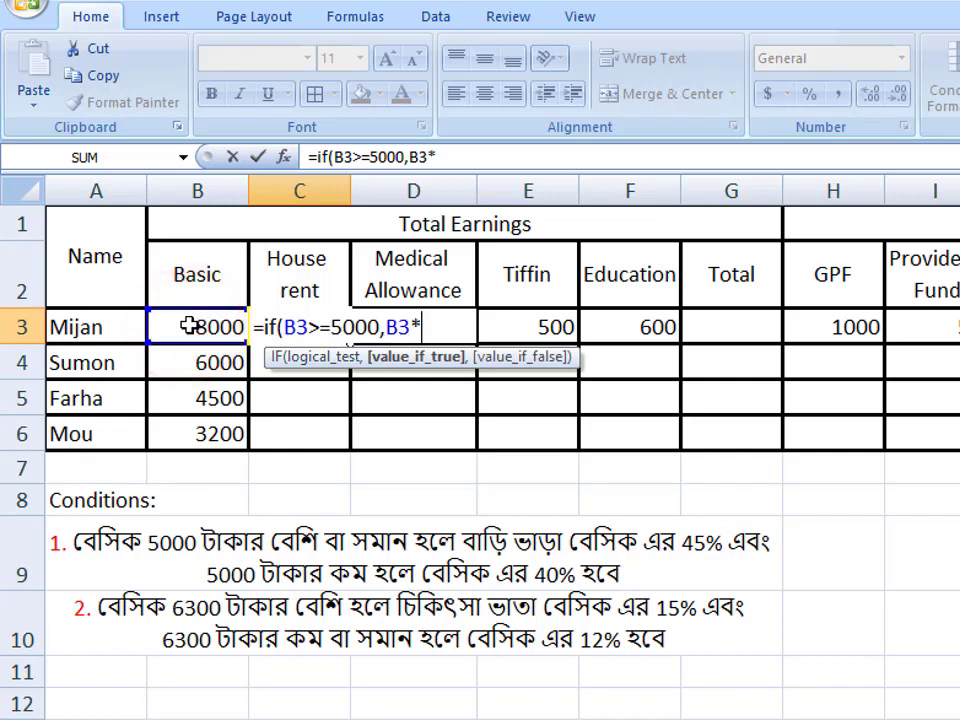
type("45")
type("%,")
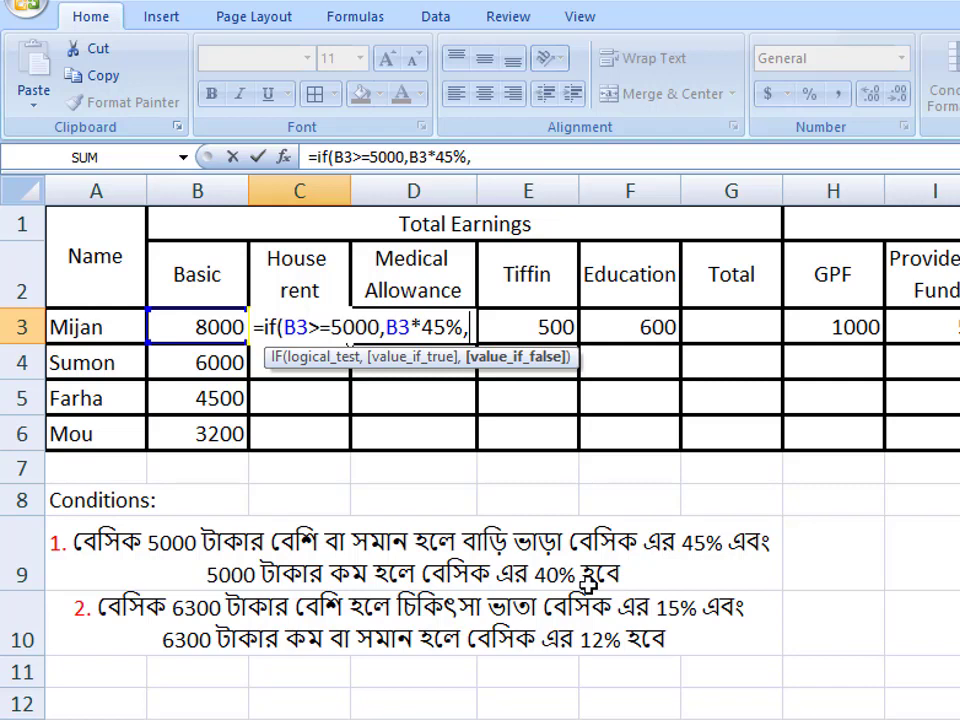
type("if(")
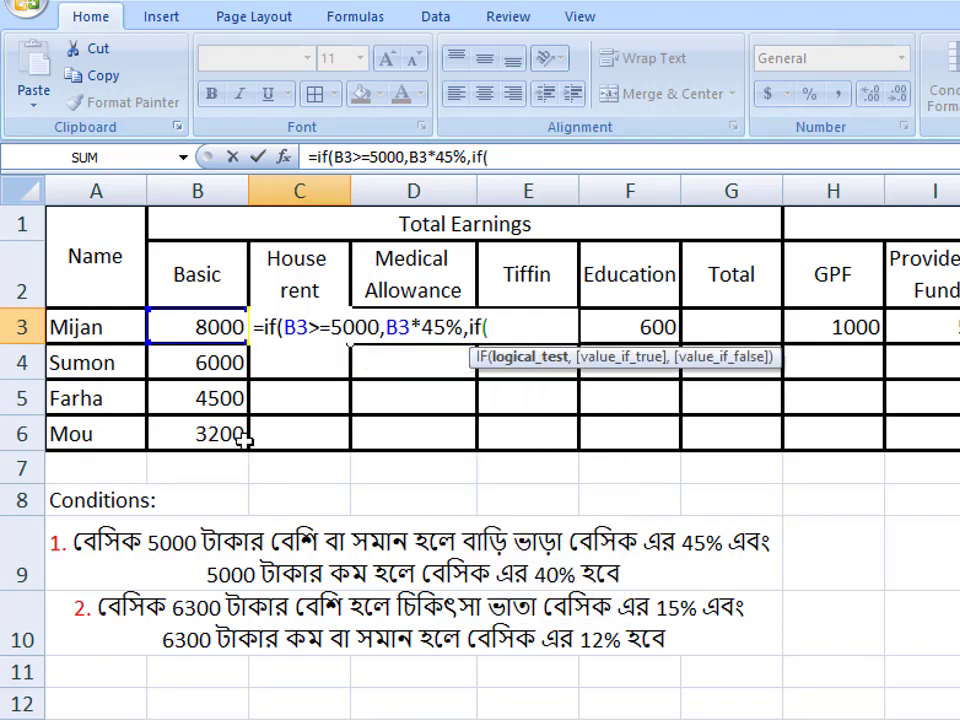
- Complete the nested IF so Basic below 5000 returns B3*40%, and close both brackets
left_click(197, 326)
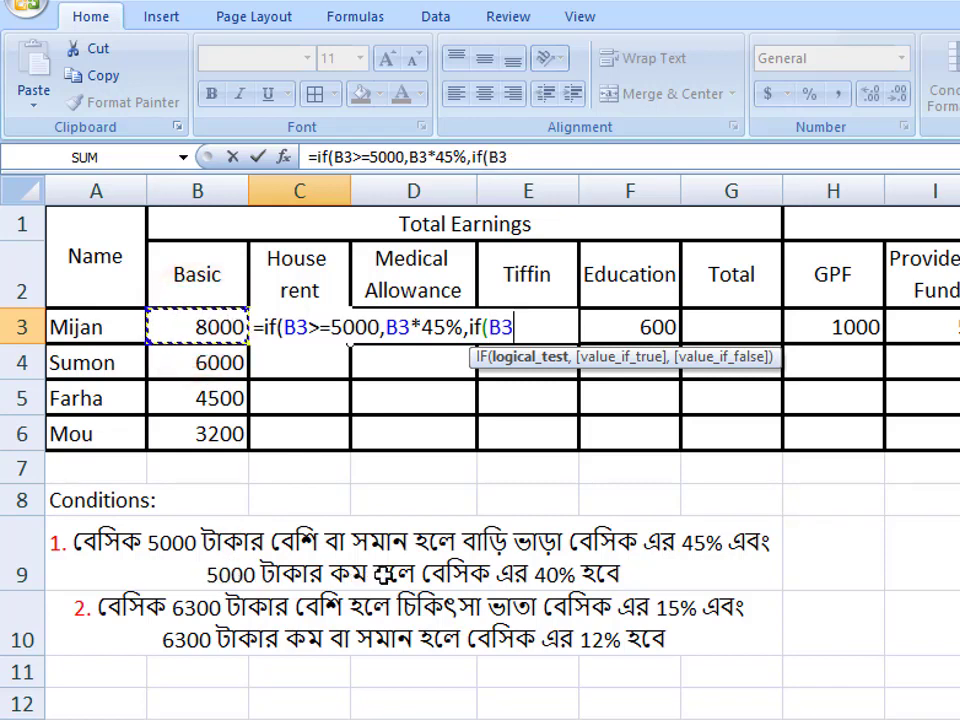
type("<")
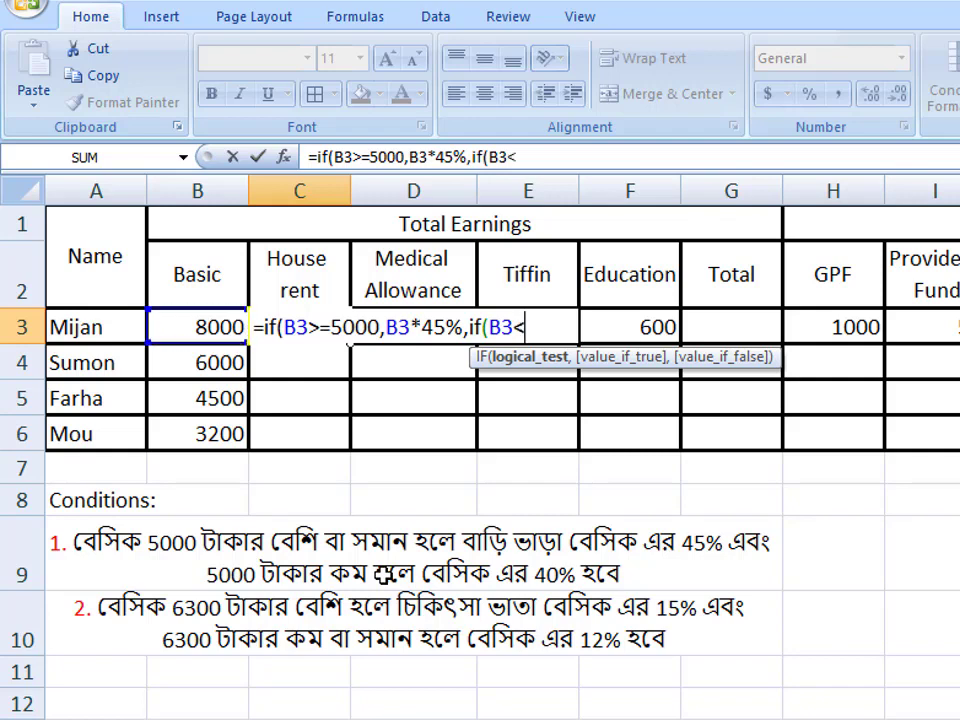
type("5000")
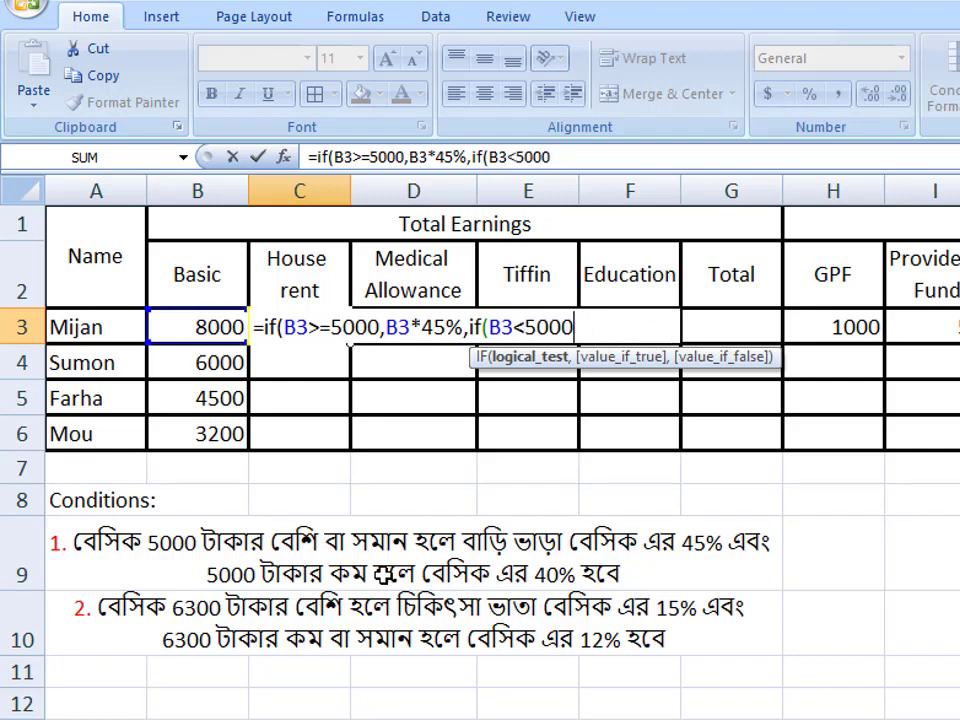
type("0,")
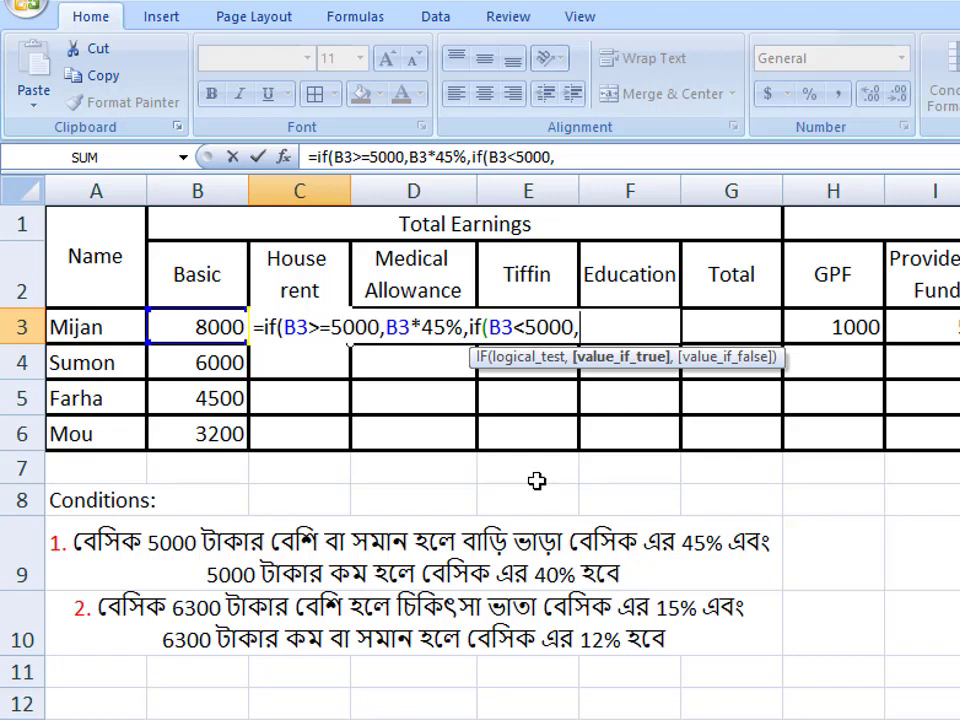
left_click(192, 318)
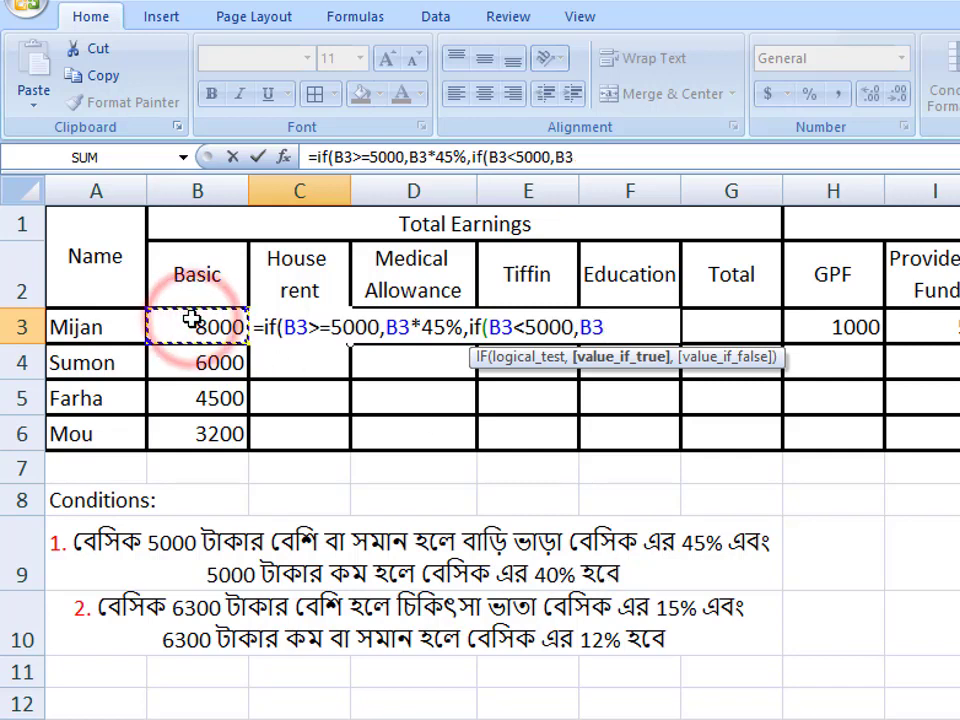
type("*40")
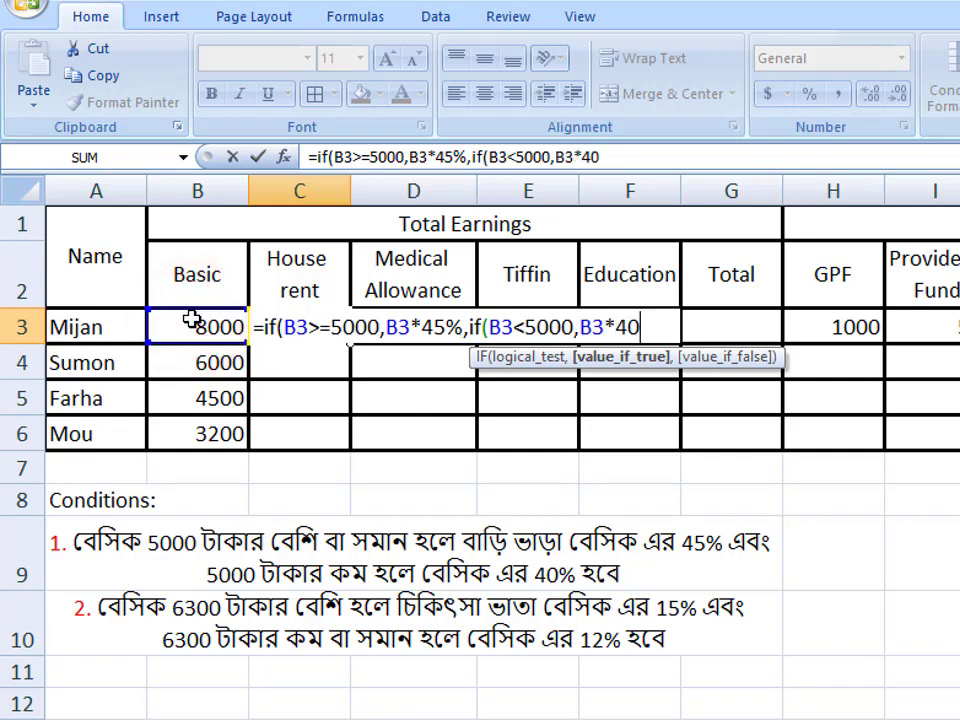
type("%")
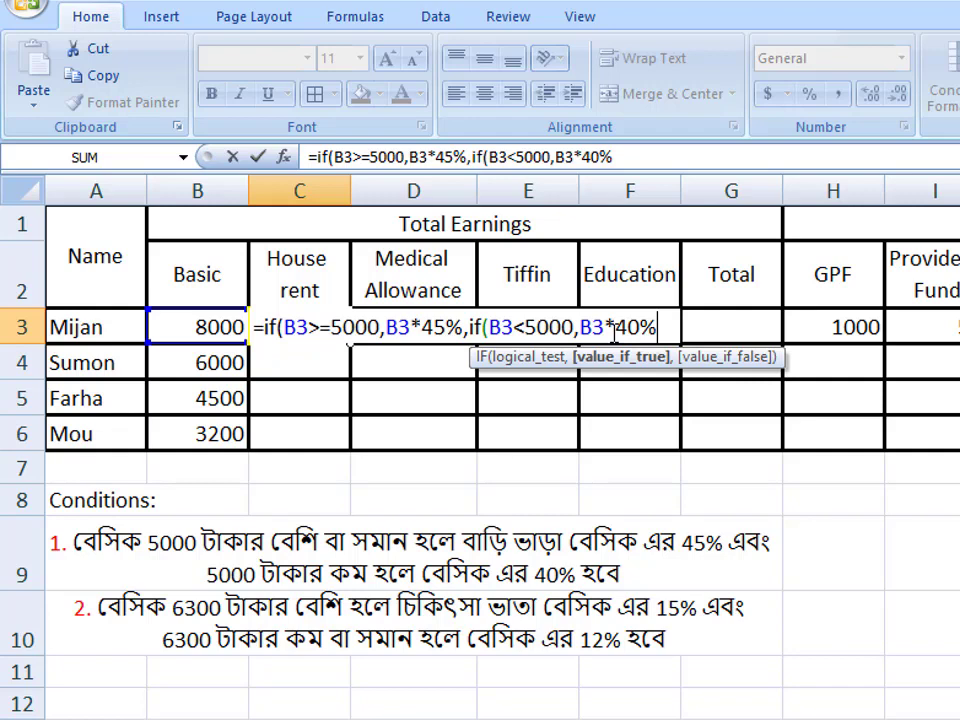
type("))")
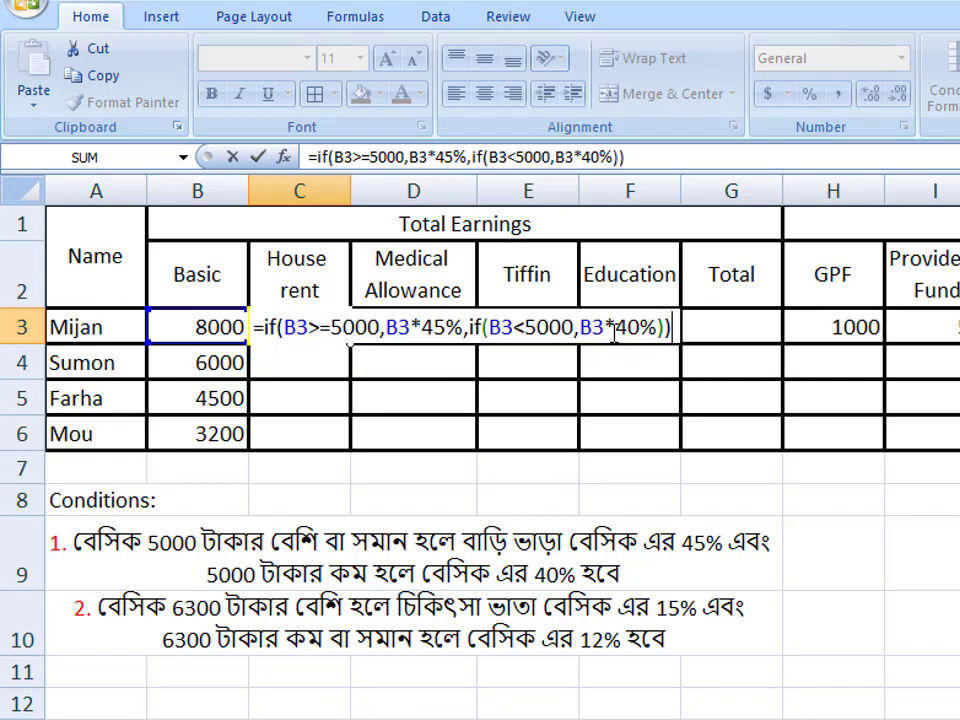
- Enter the House rent formula and fill it down to C6: 3600, 2700, 1800, 1280
key("Return")
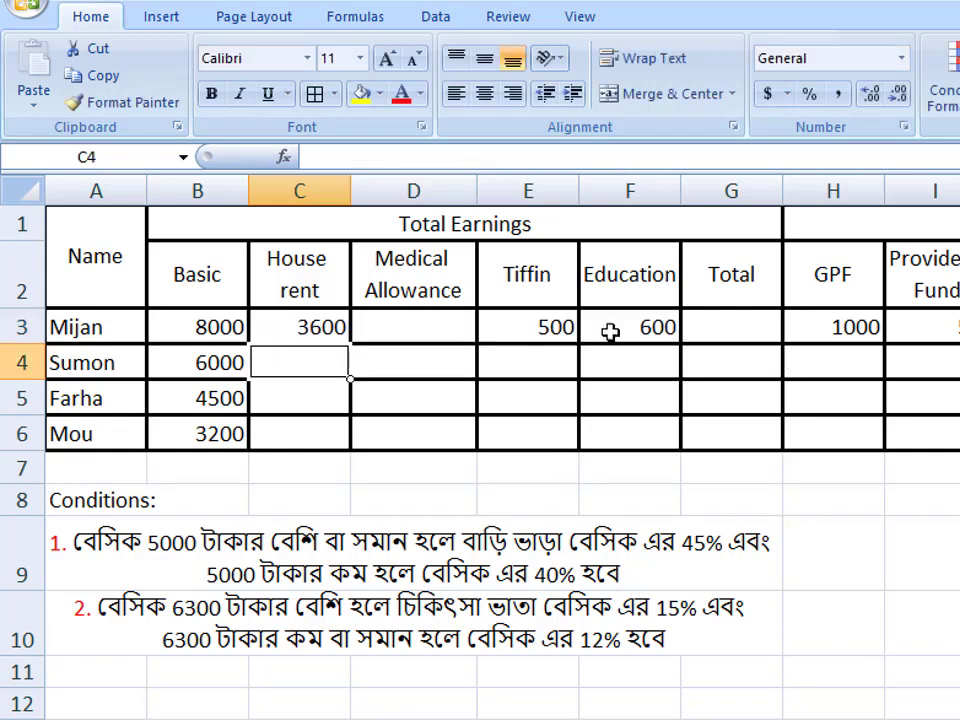
left_click(303, 330)
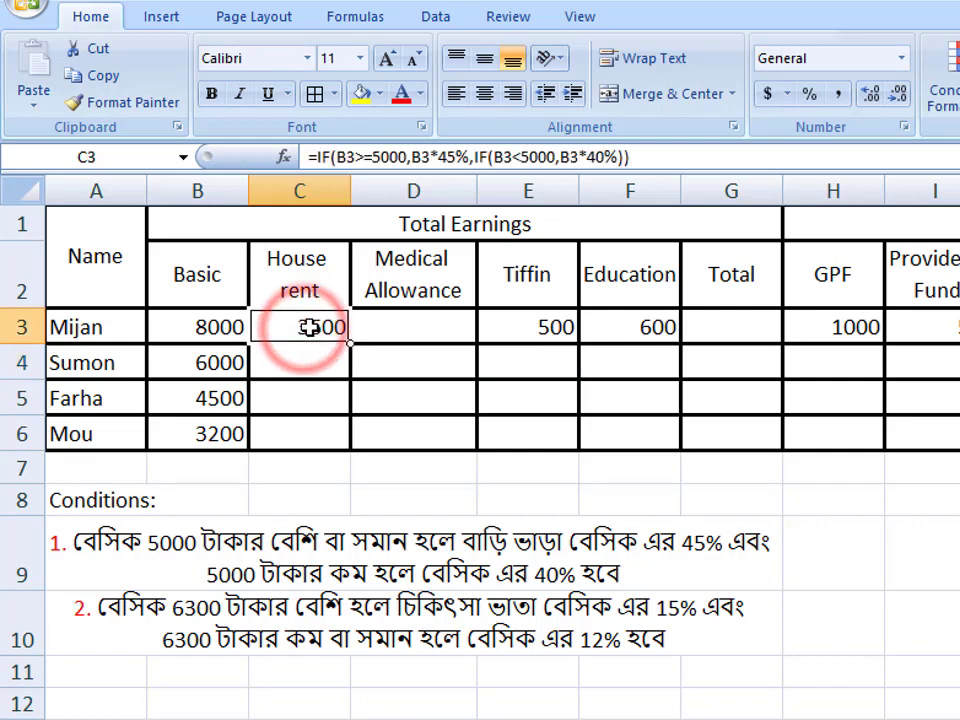
left_click_drag(350, 341, 352, 445)
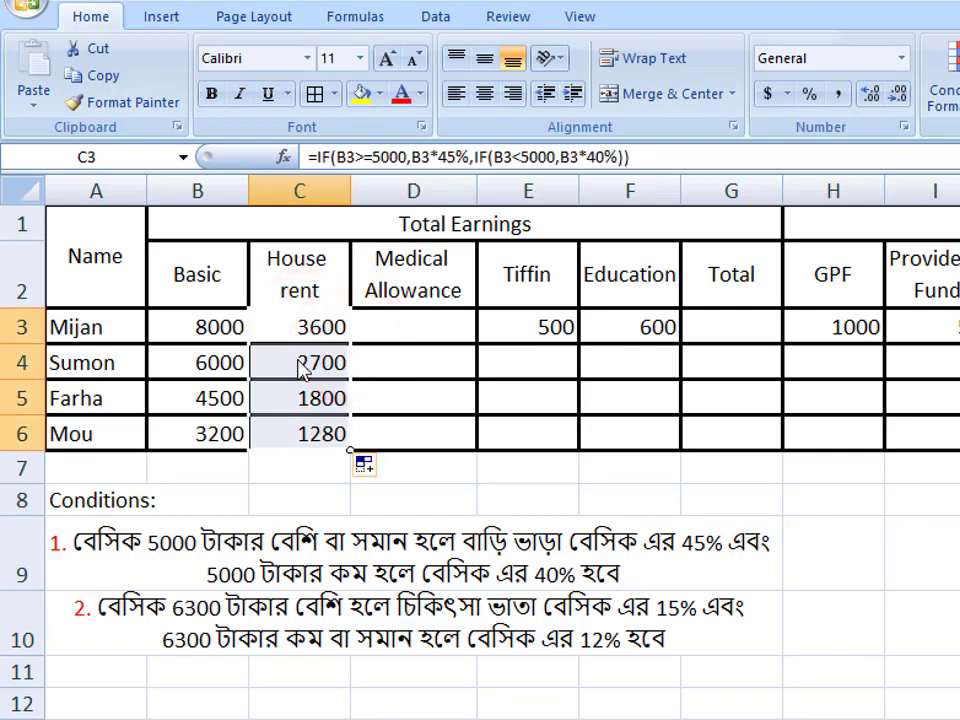
left_click(397, 330)
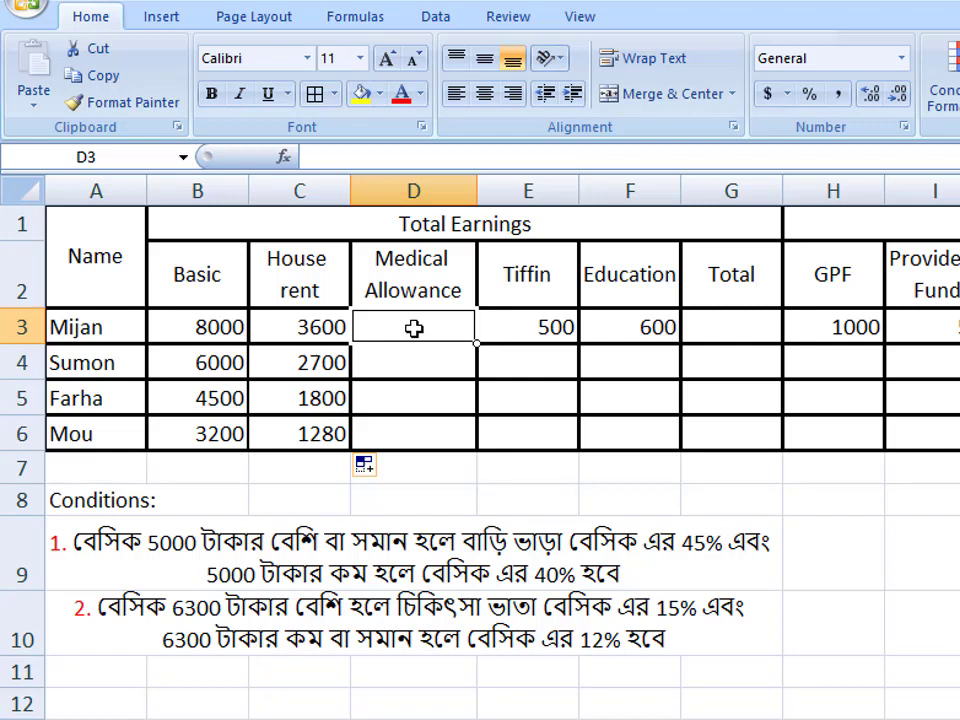
- In D3, begin the Medical Allowance formula =IF(B3>6300,B3*15%,
type("=")
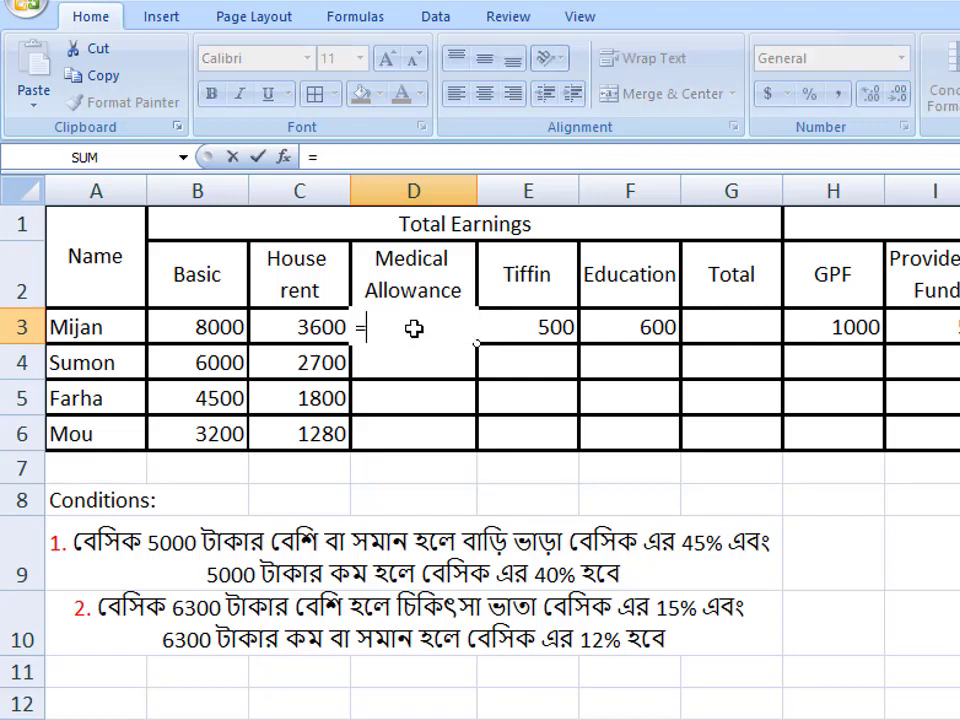
type("if(")
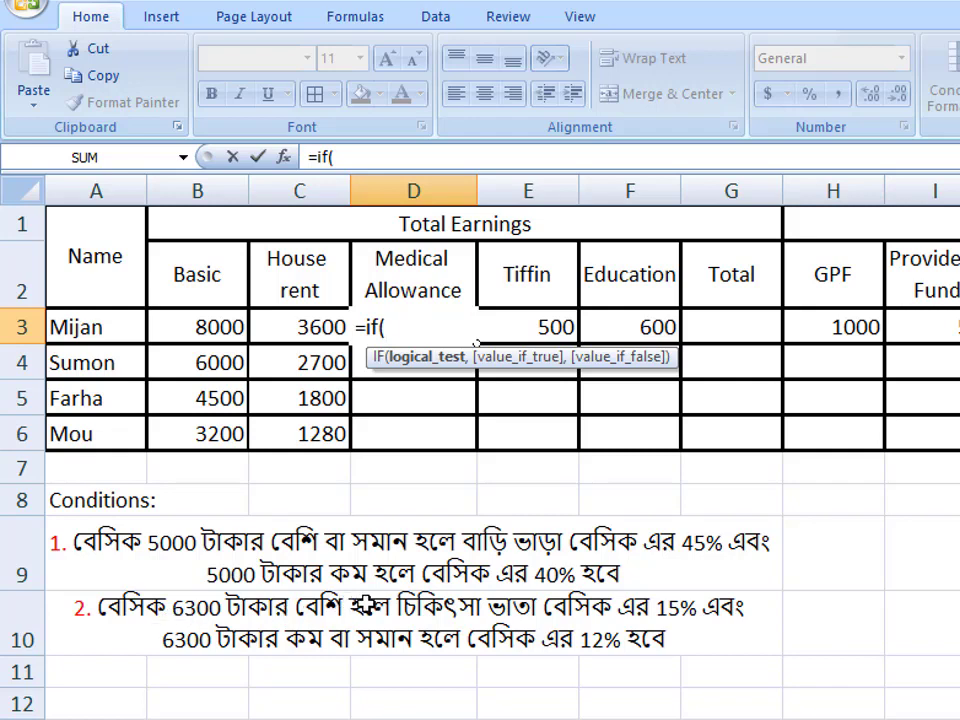
left_click(215, 329)
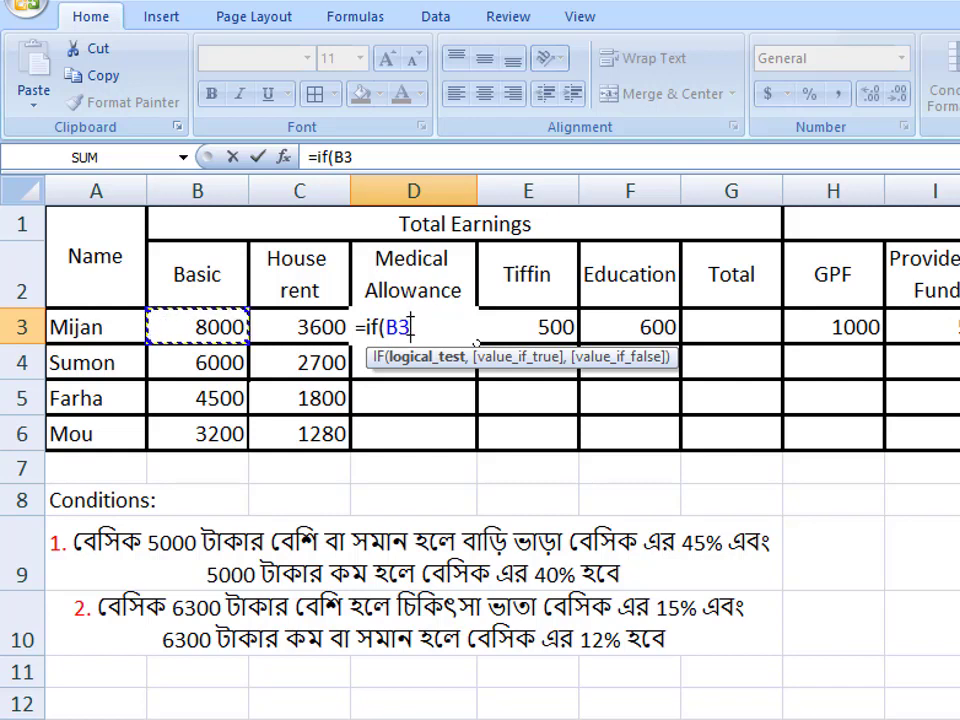
type(">")
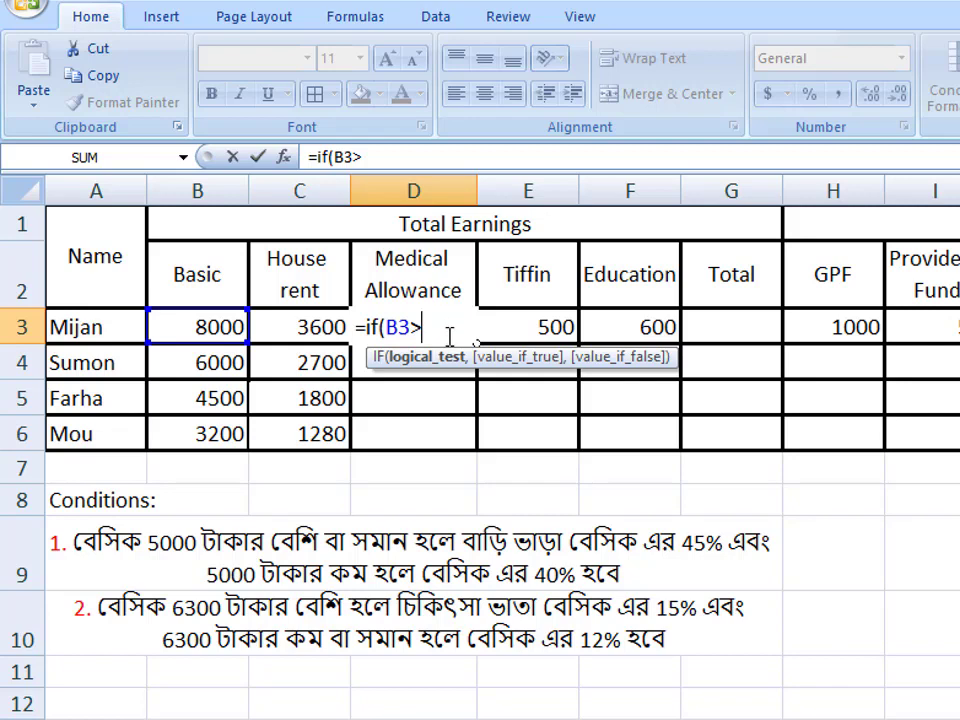
type("6300")
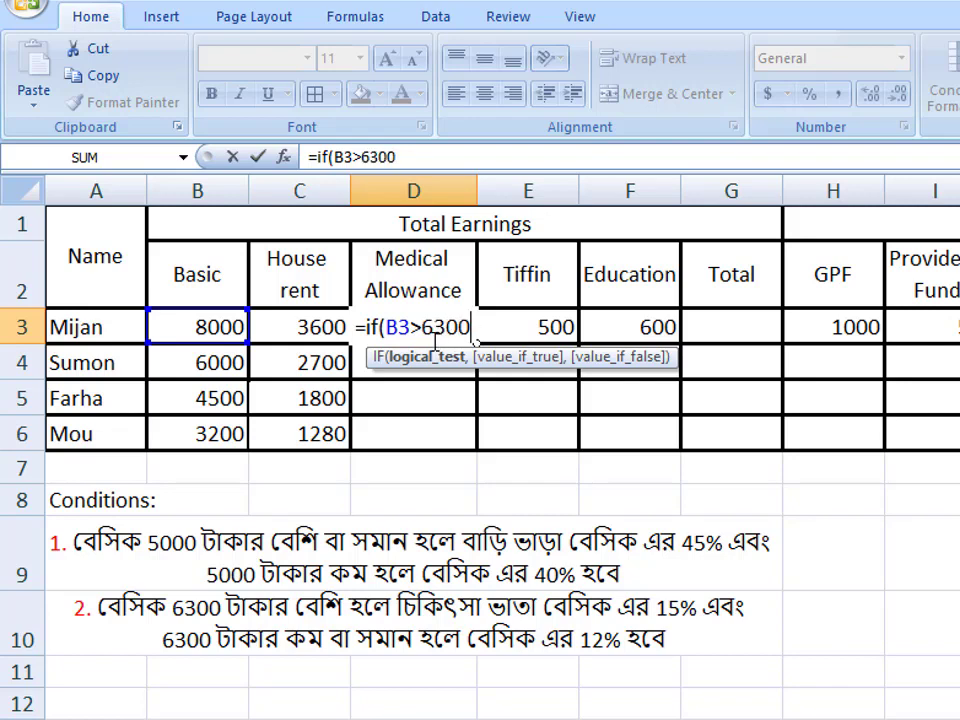
type(",")
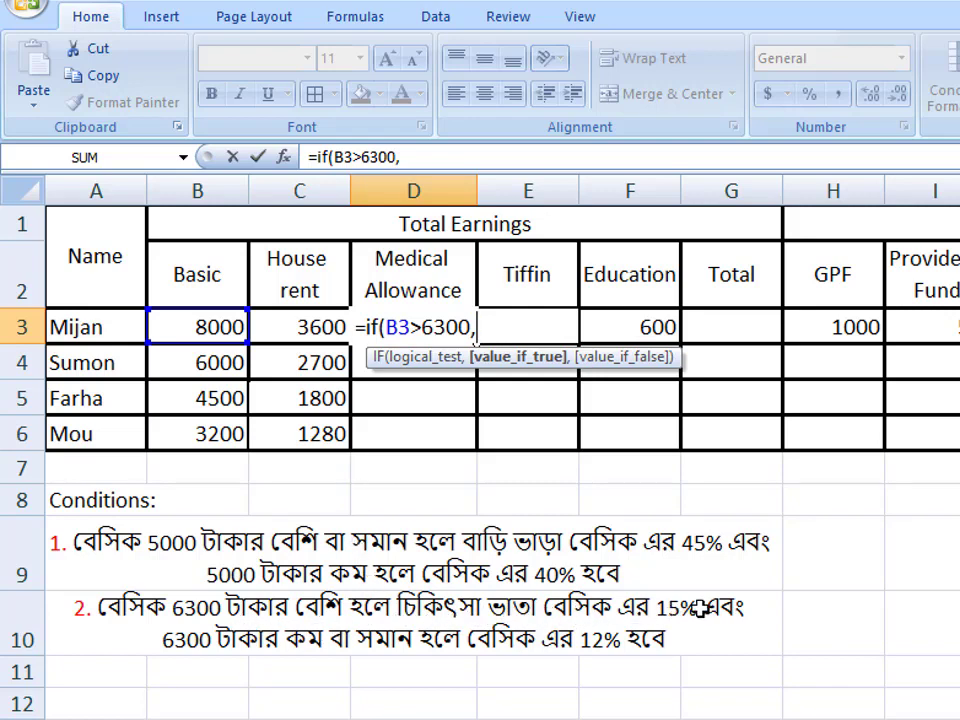
left_click(205, 326)
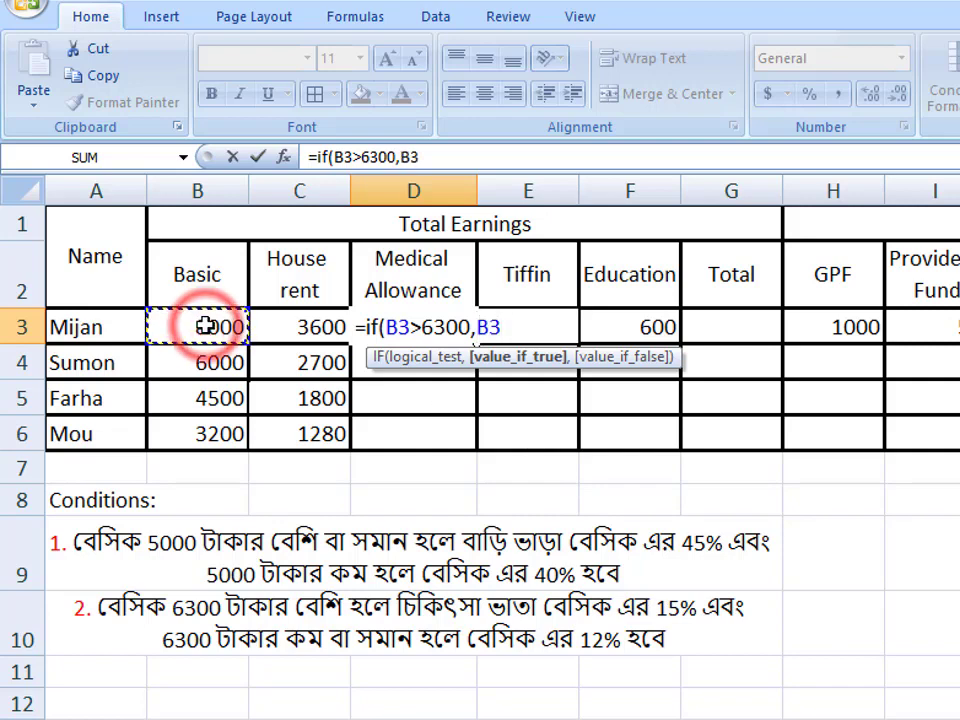
type("*15")
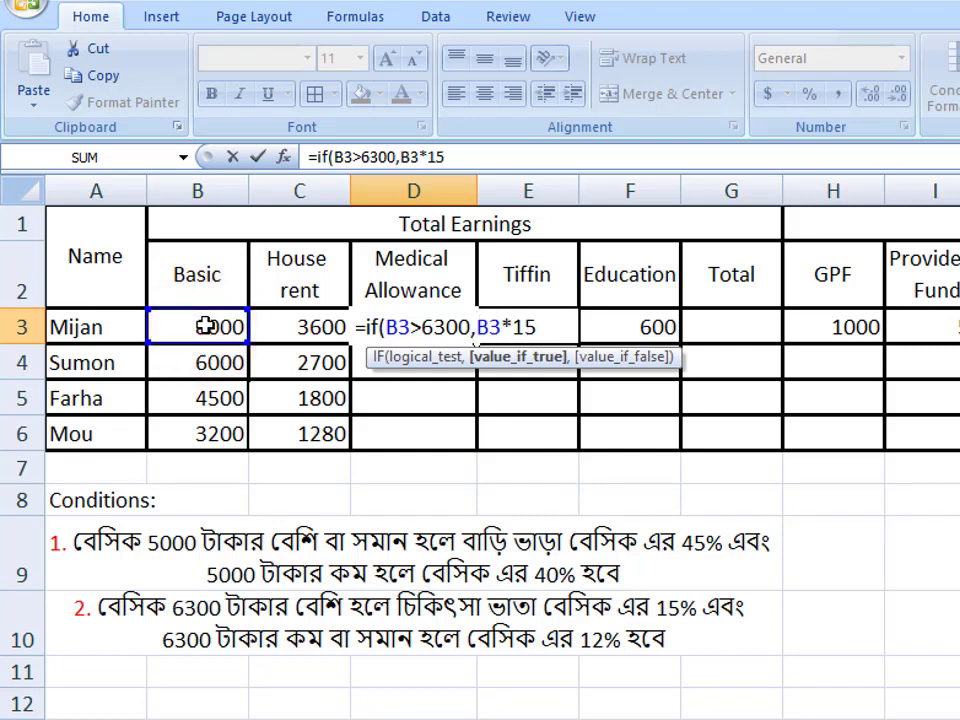
type("%")
type(",")
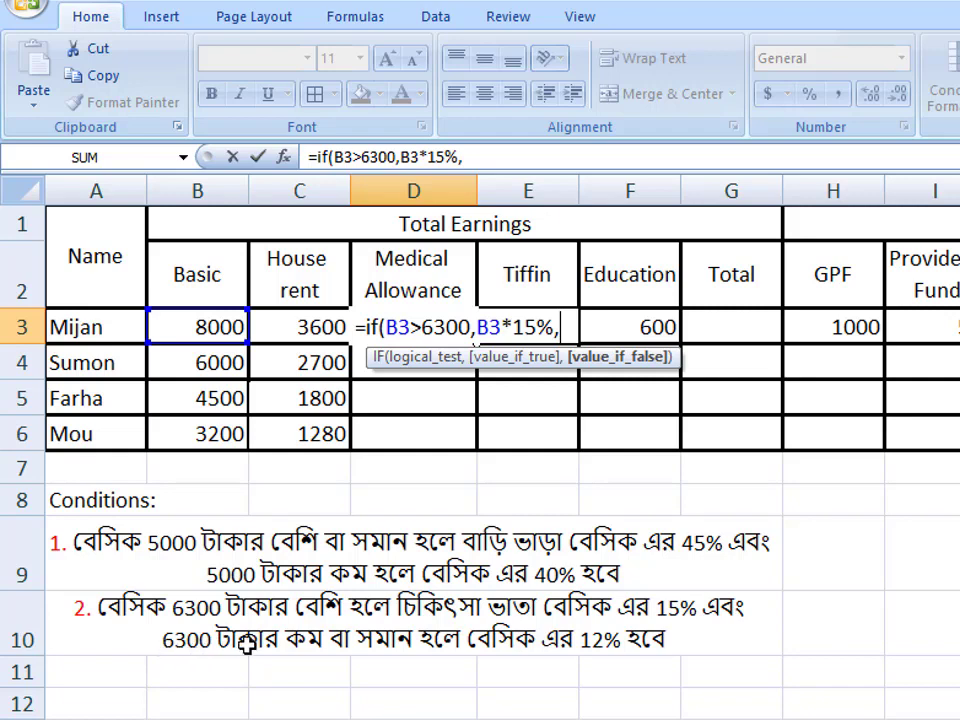
- Finish D3 as =IF(B3>6300,B3*15%,IF(B3<=6300,B3*12%)) and enter it
type("if")
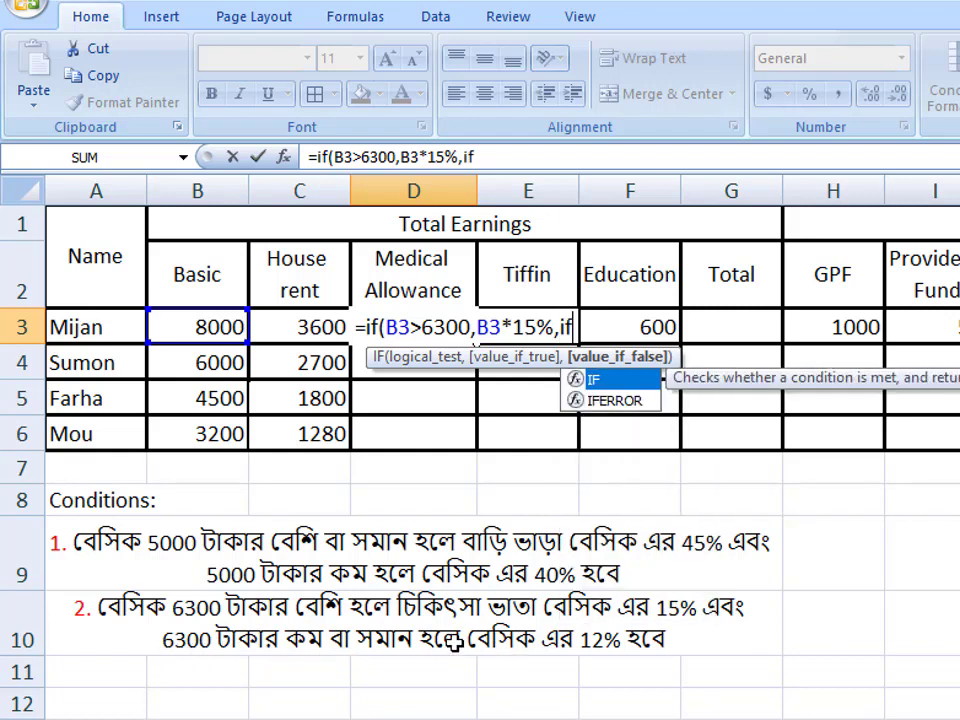
type("(")
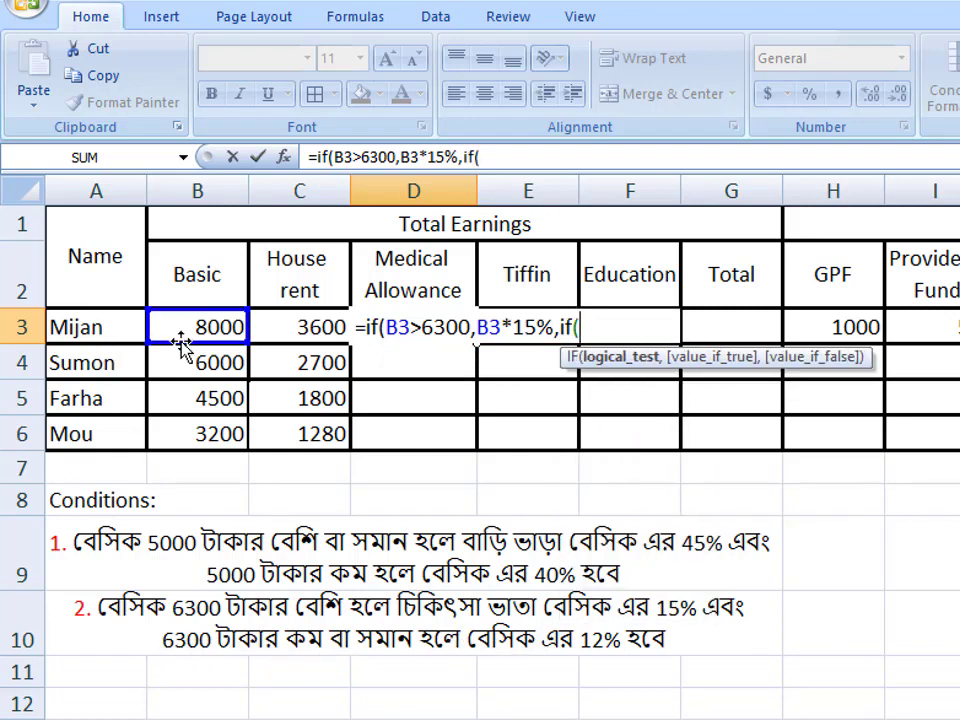
left_click(190, 322)
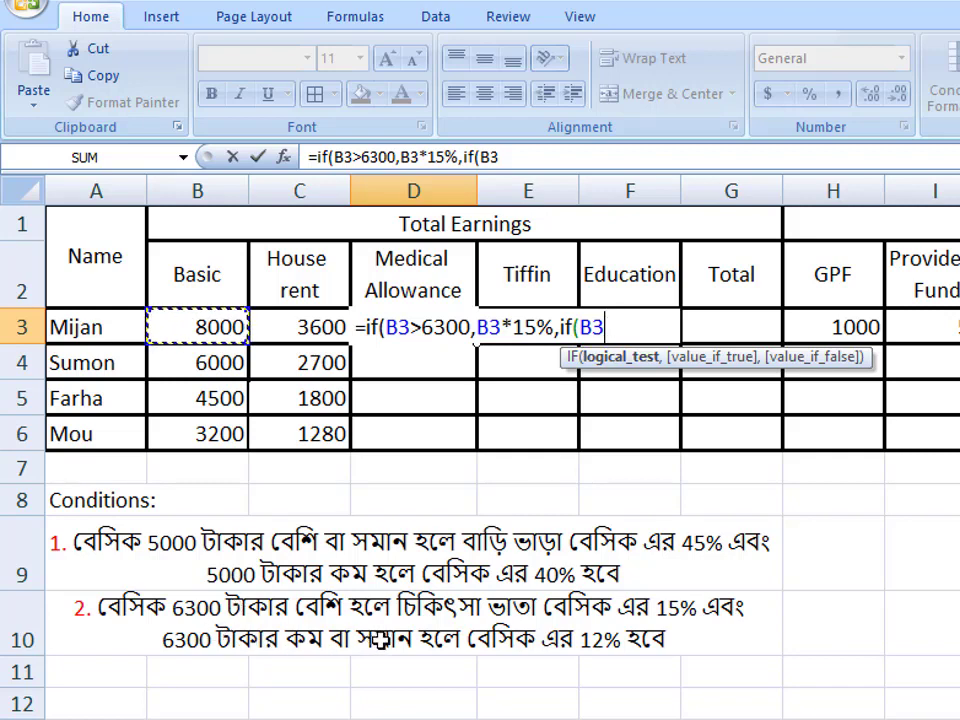
type("<=")
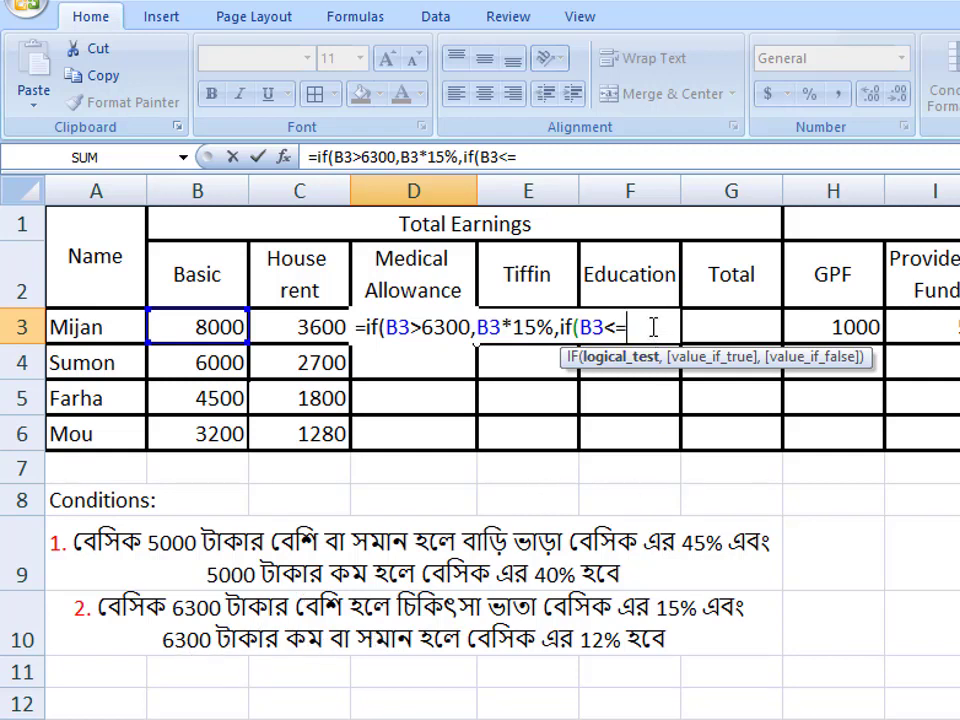
type("6300")
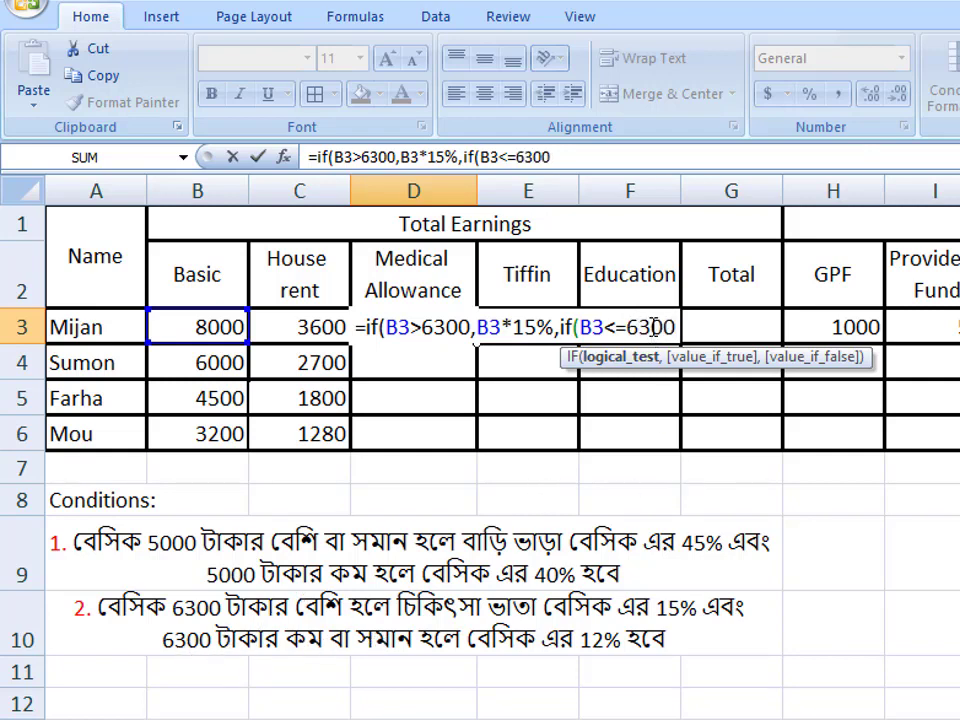
type(",")
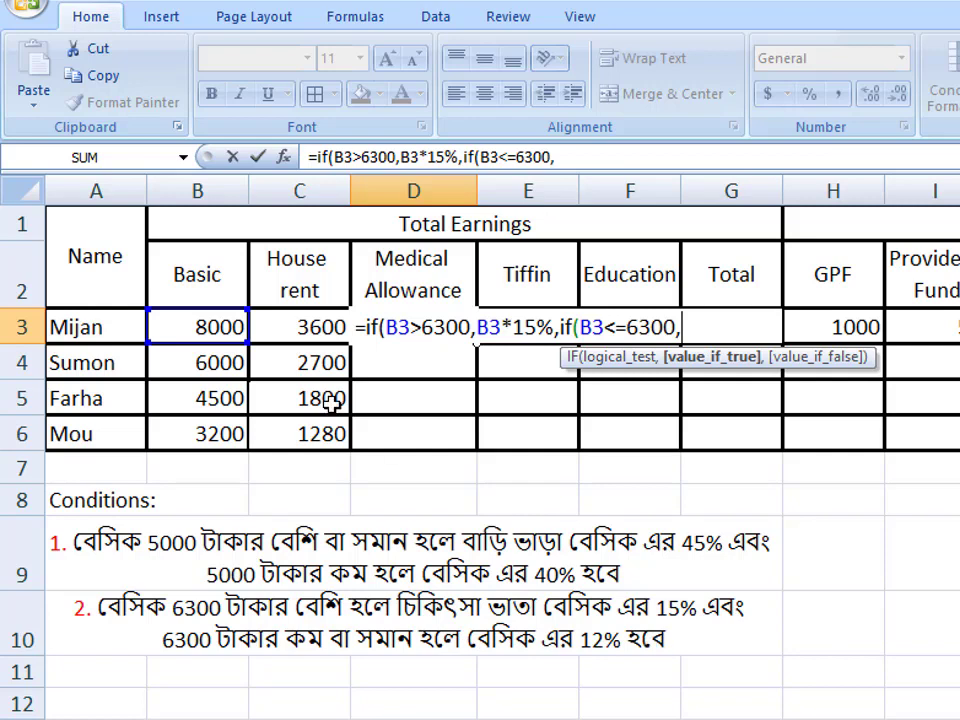
left_click(206, 332)
type("*1")
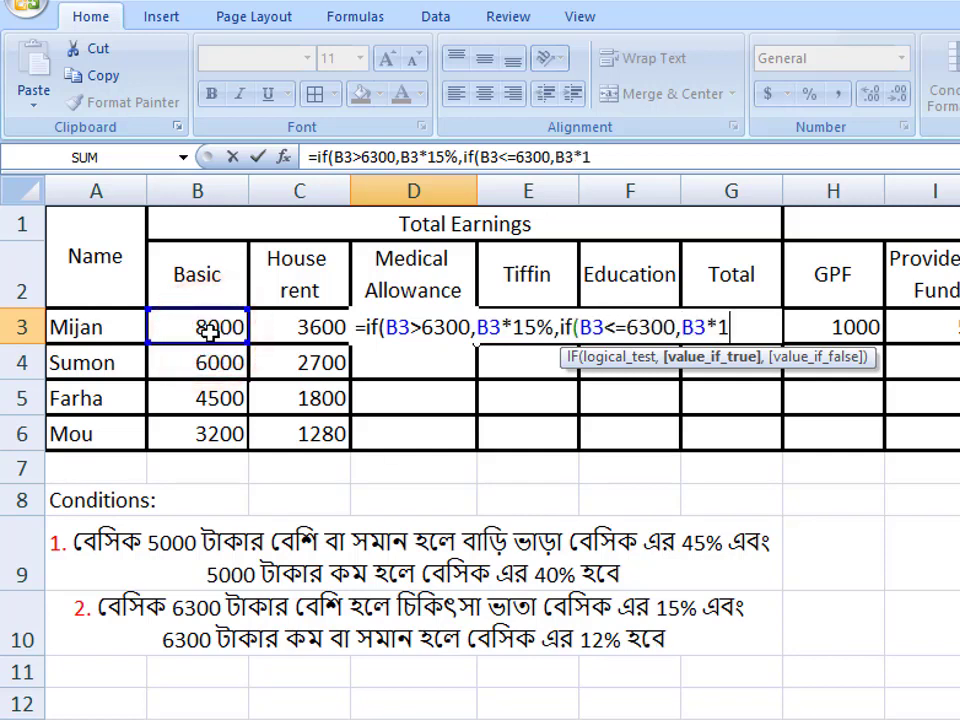
type("2%")
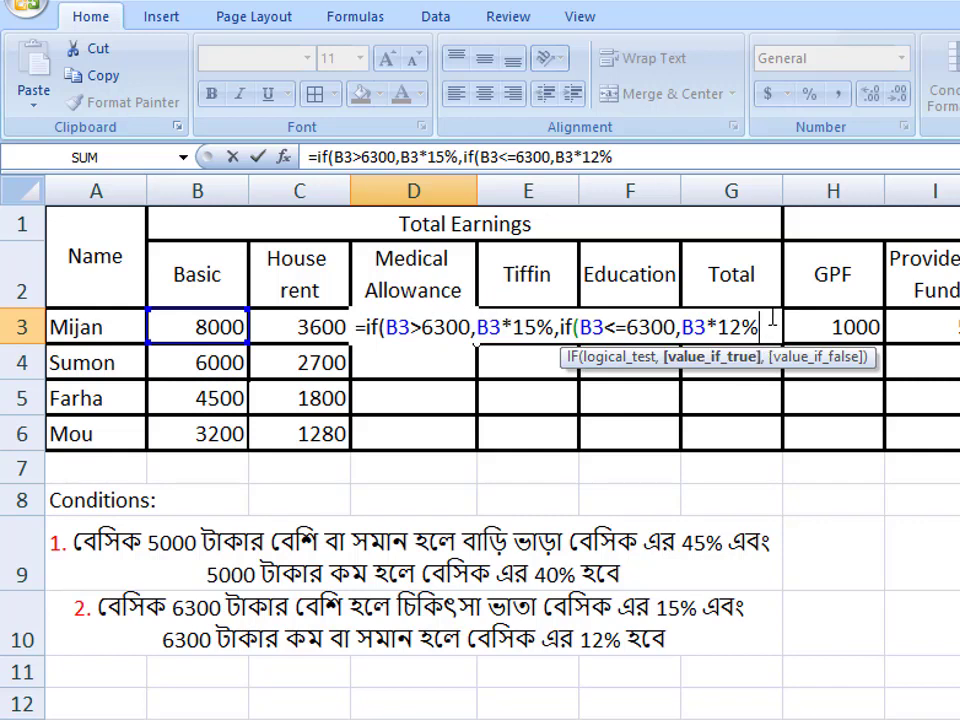
type("))")
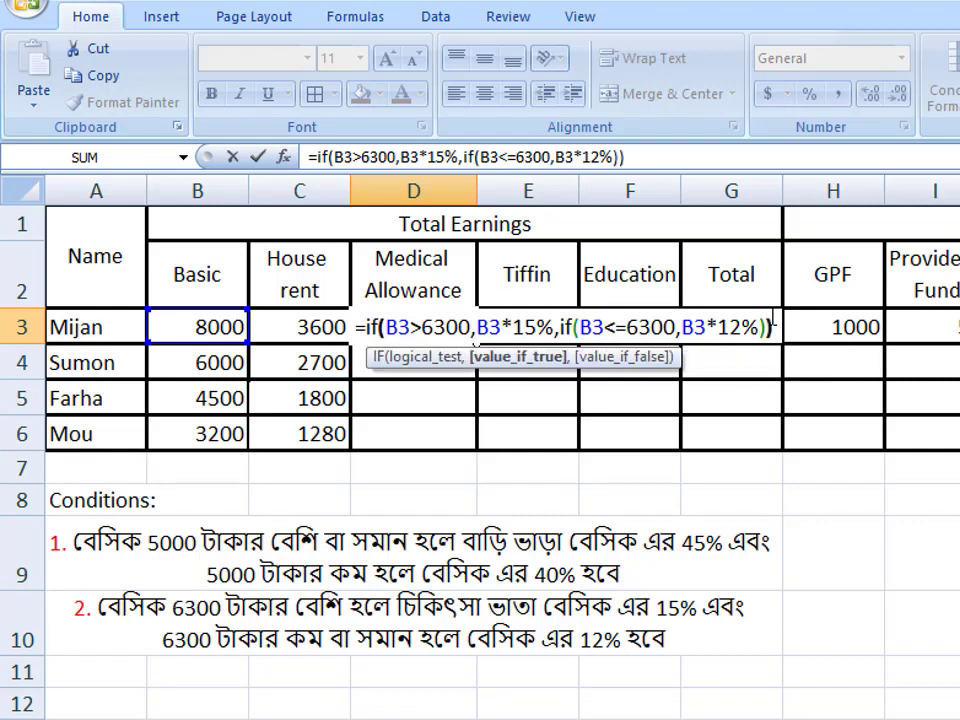
key("Return")
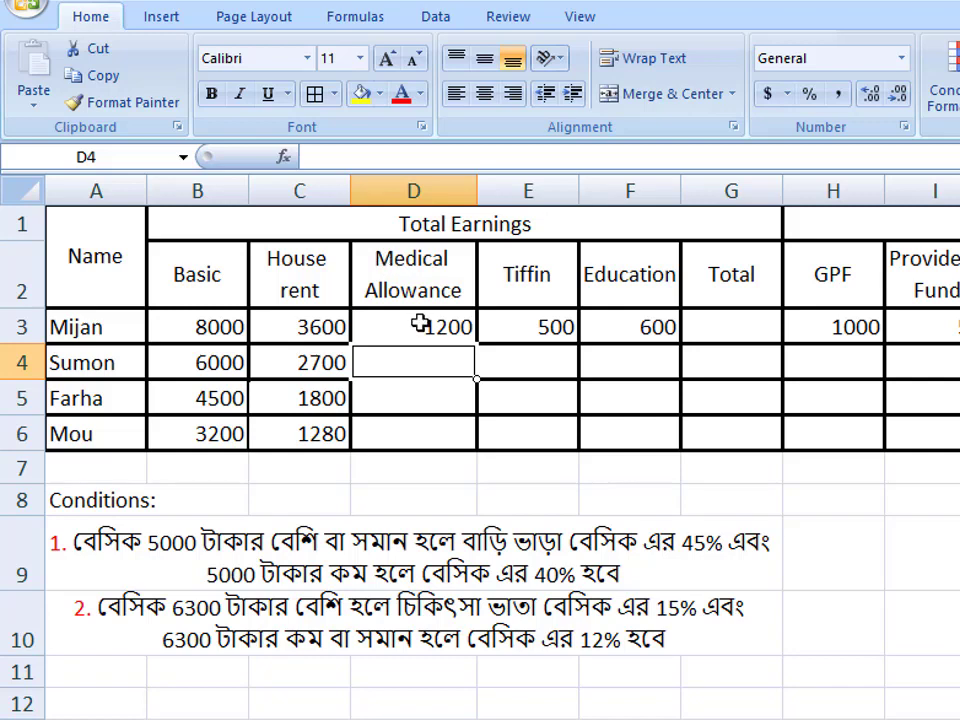
- Fill Medical Allowance, Tiffin 500 and Education 600 down to row 6
left_click(420, 325)
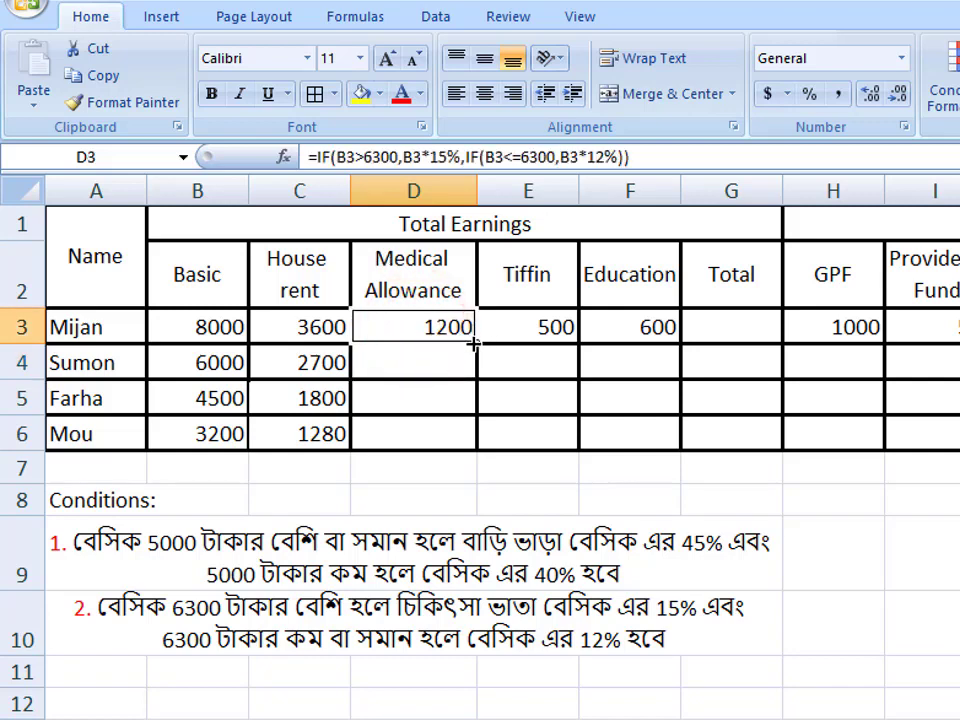
left_click_drag(474, 344, 474, 448)
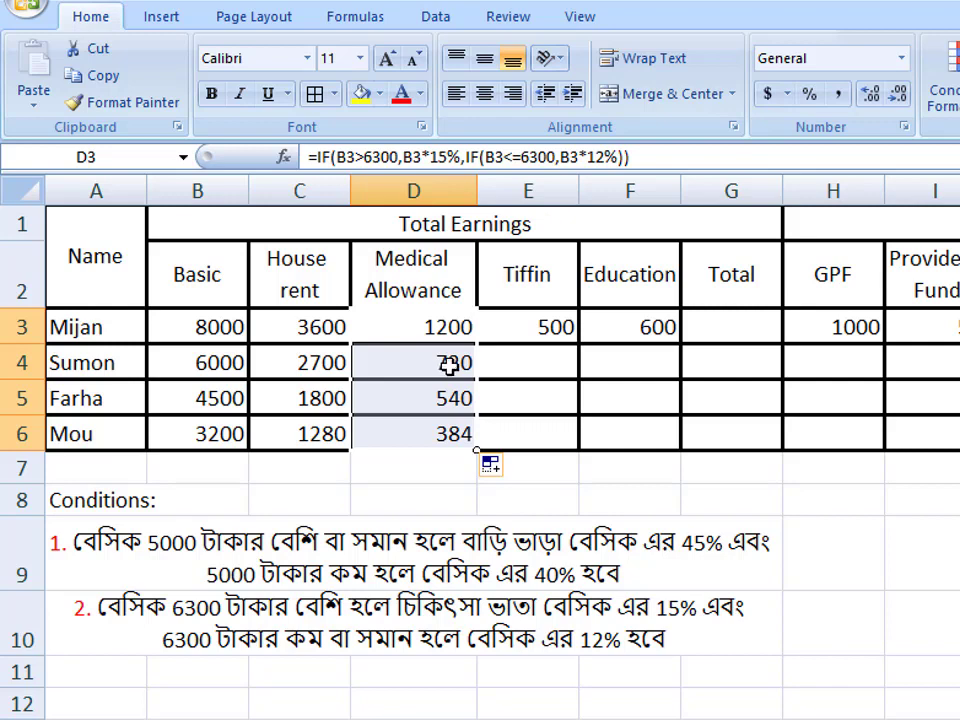
left_click(520, 325)
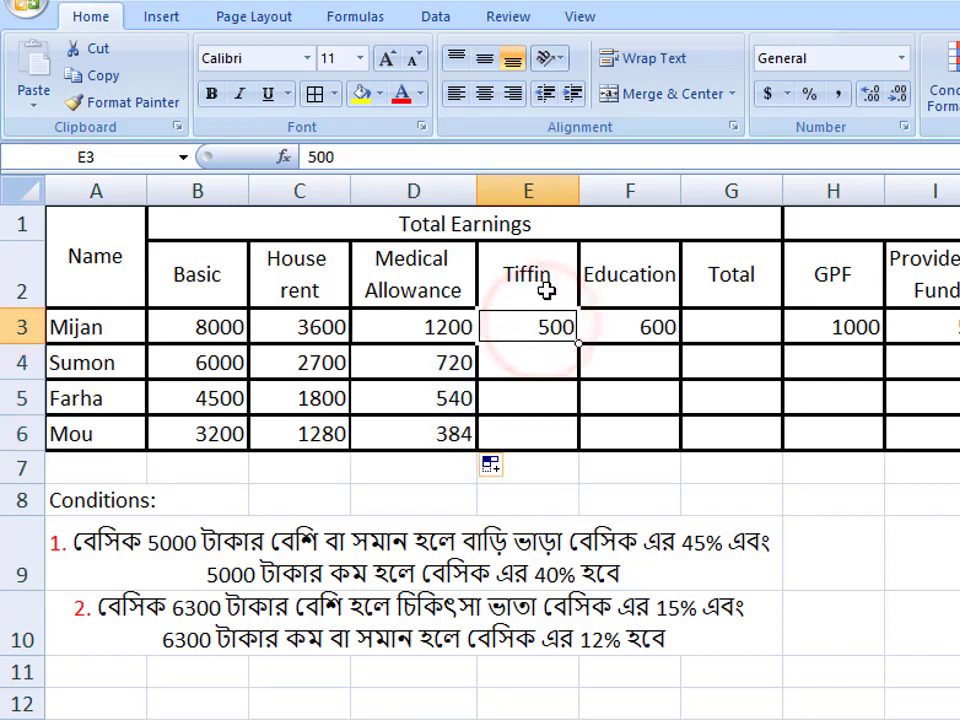
left_click_drag(575, 342, 572, 435)
left_click(665, 330)
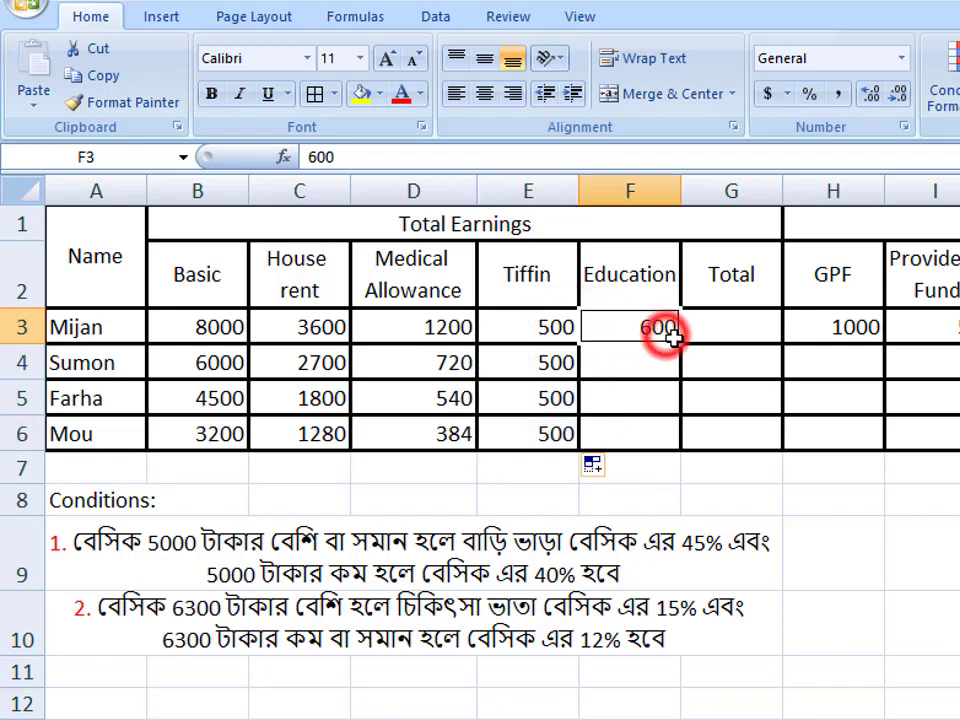
left_click_drag(677, 343, 676, 450)
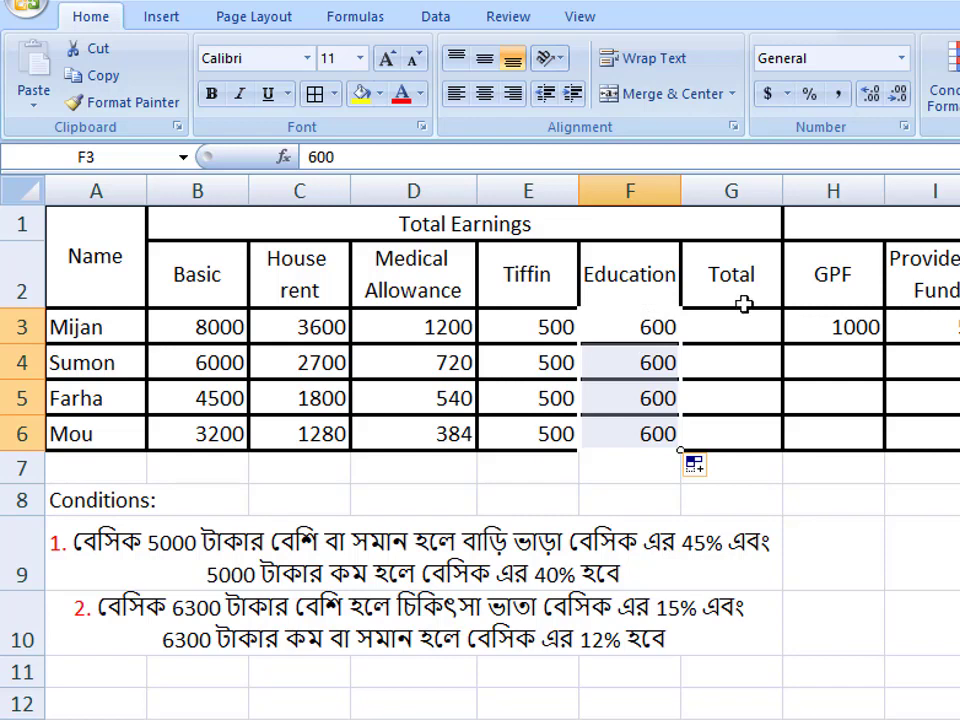
left_click(737, 336)
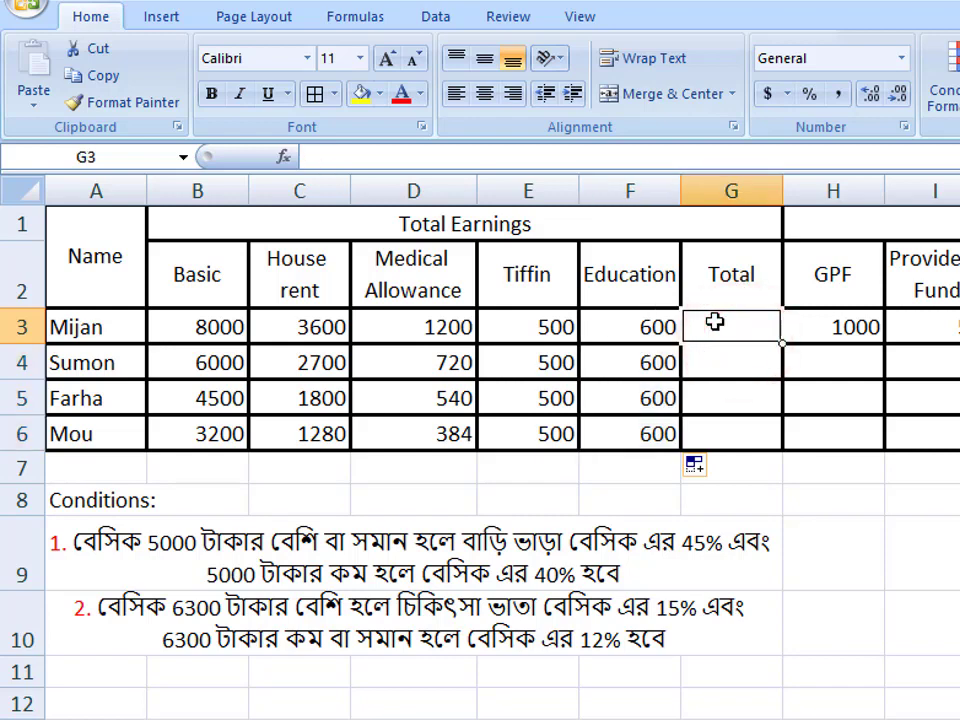
- Enter =SUM(B3:F3) in G3 and fill it to G6: 13900, 10520, 7940, 5964
left_click(196, 326)
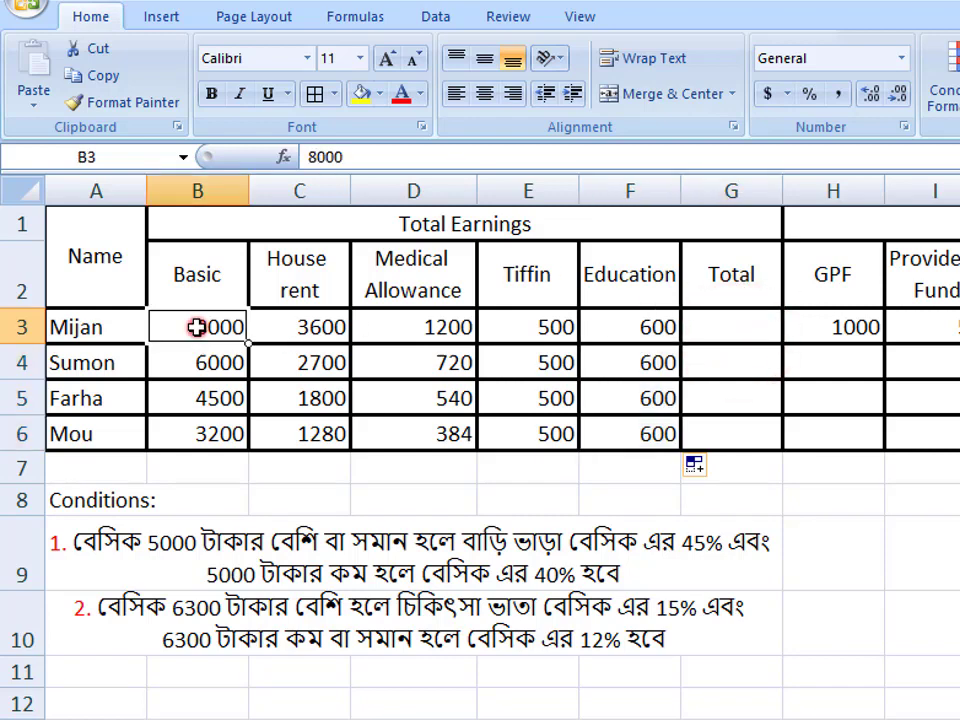
left_click(615, 327)
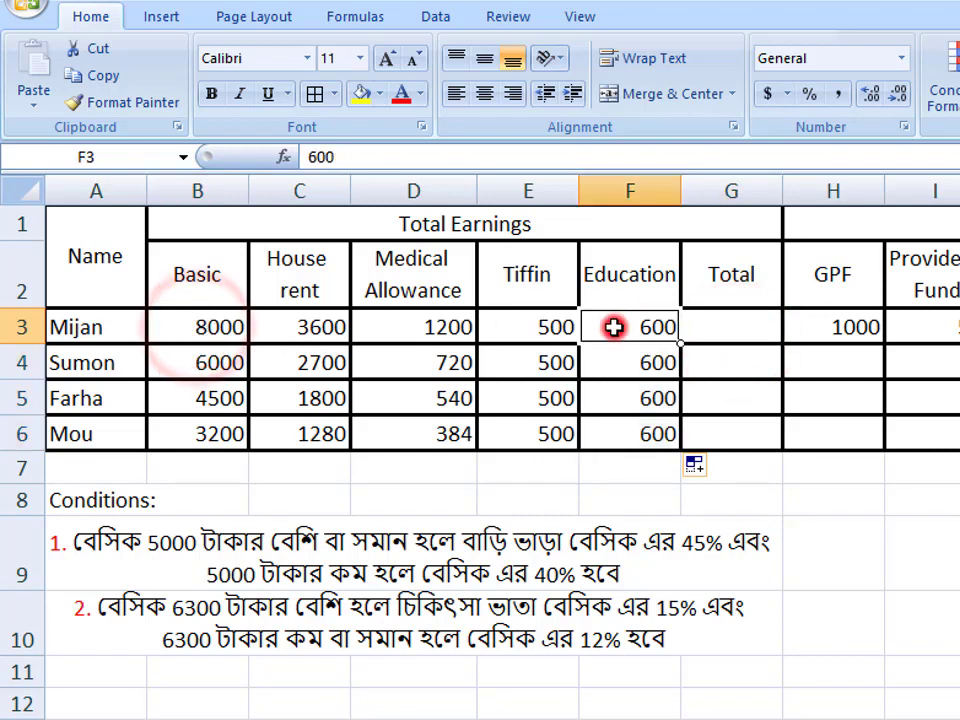
left_click(735, 326)
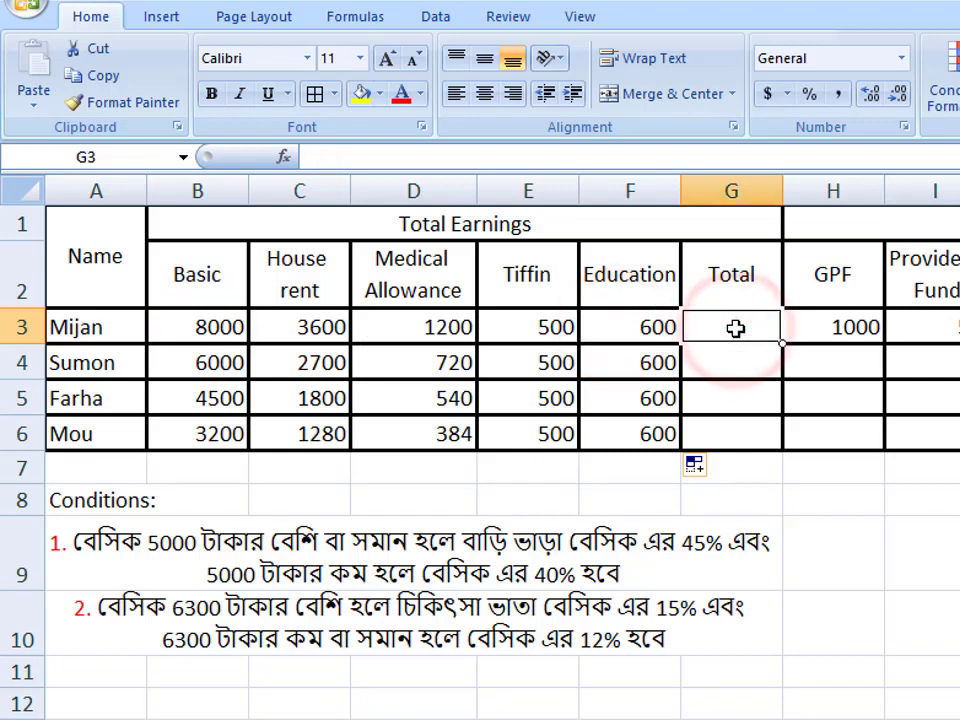
type("=")
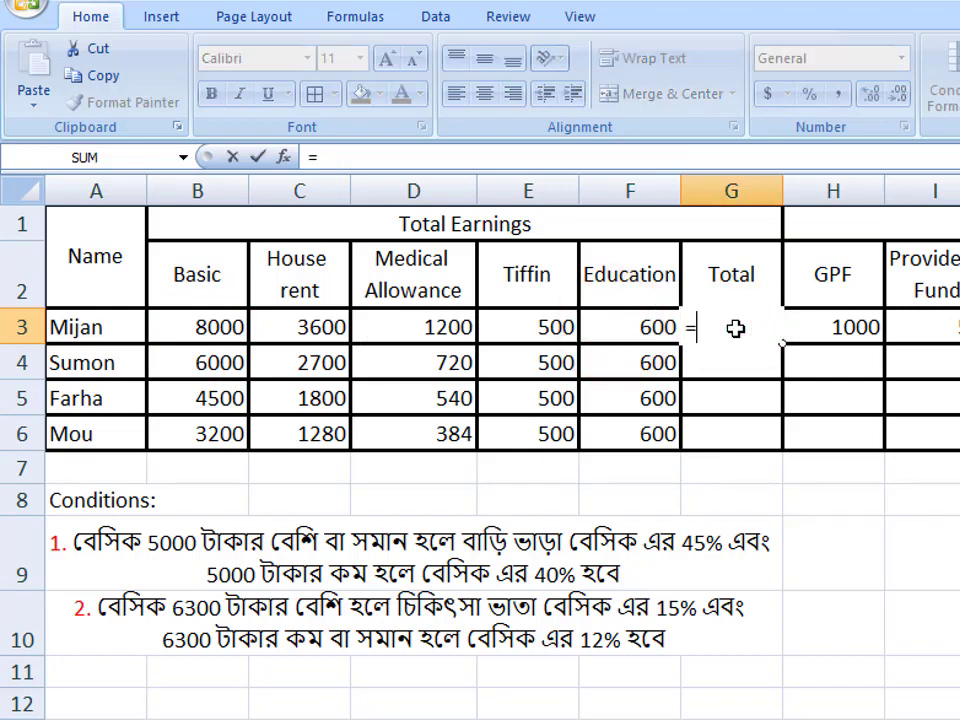
type("sum")
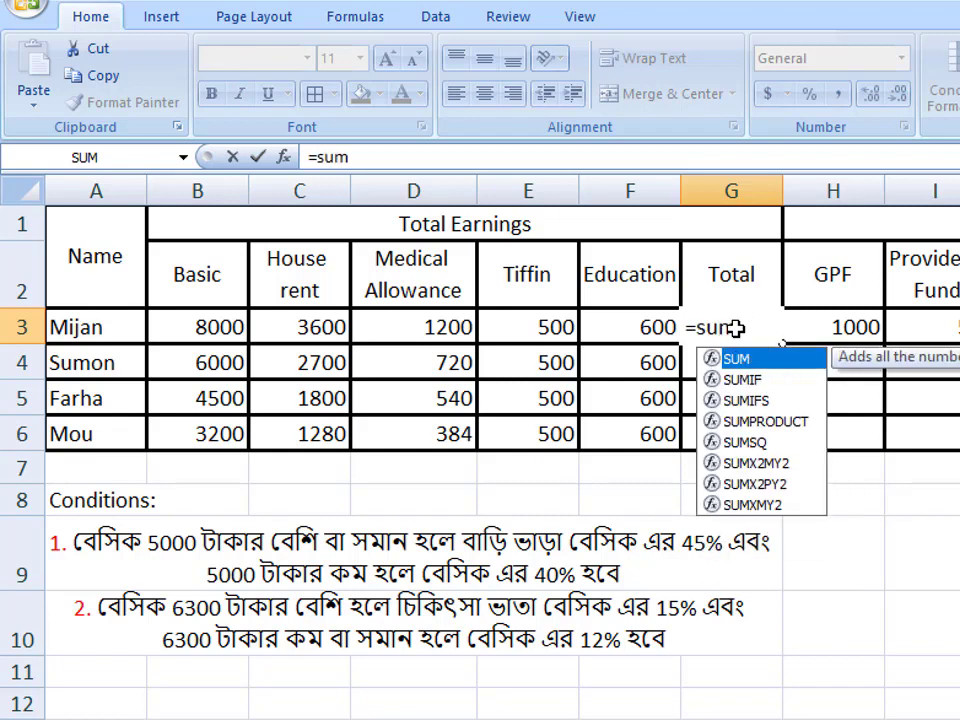
type("(")
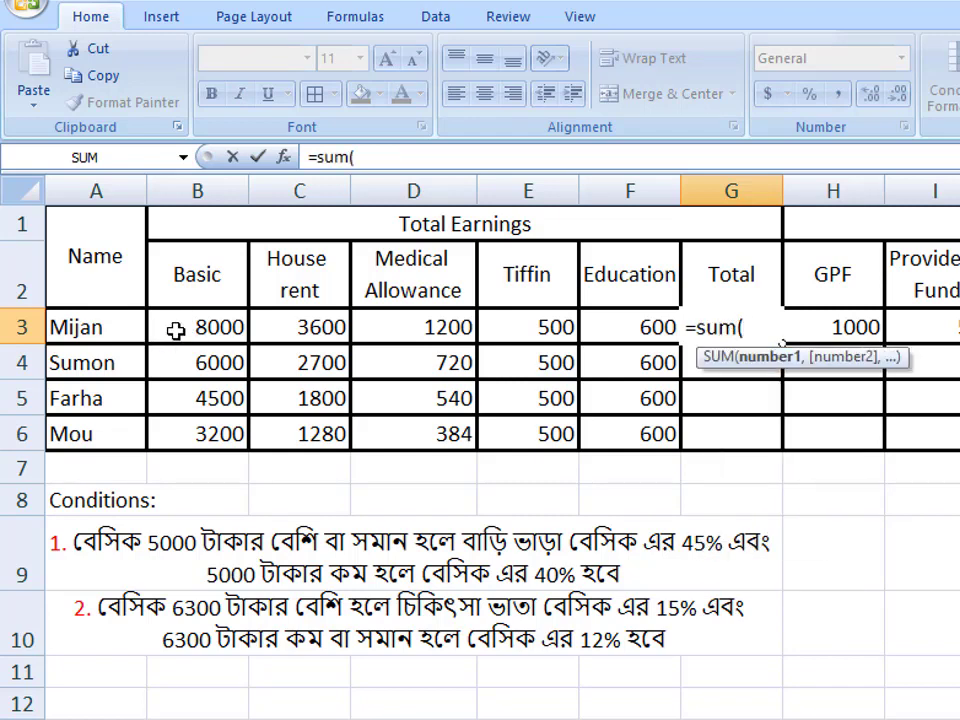
left_click_drag(175, 331, 594, 325)
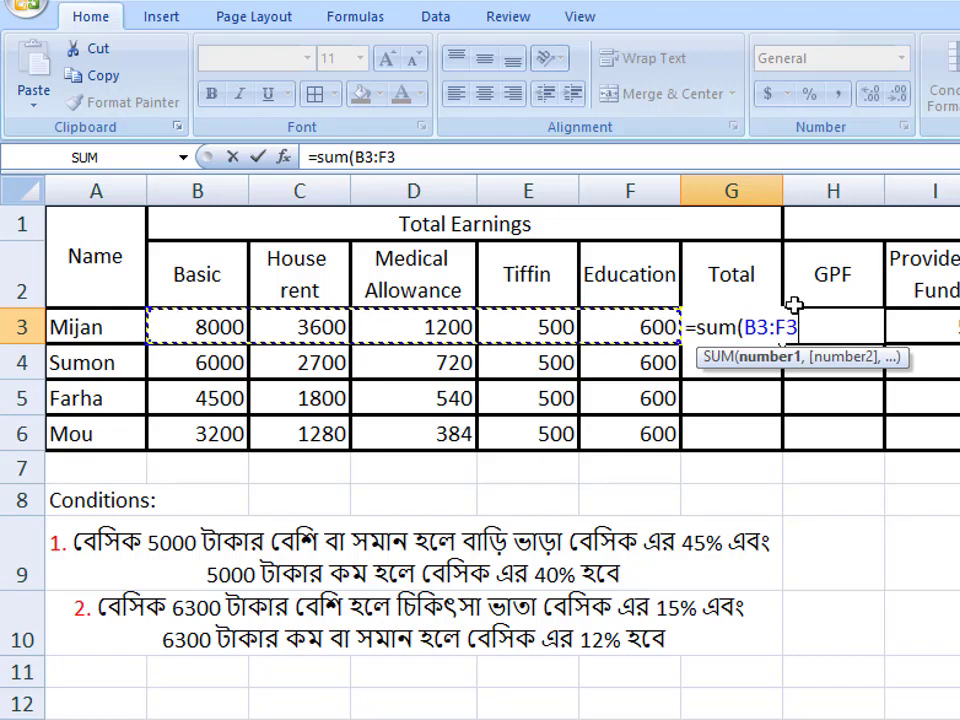
type(")")
key("Return")
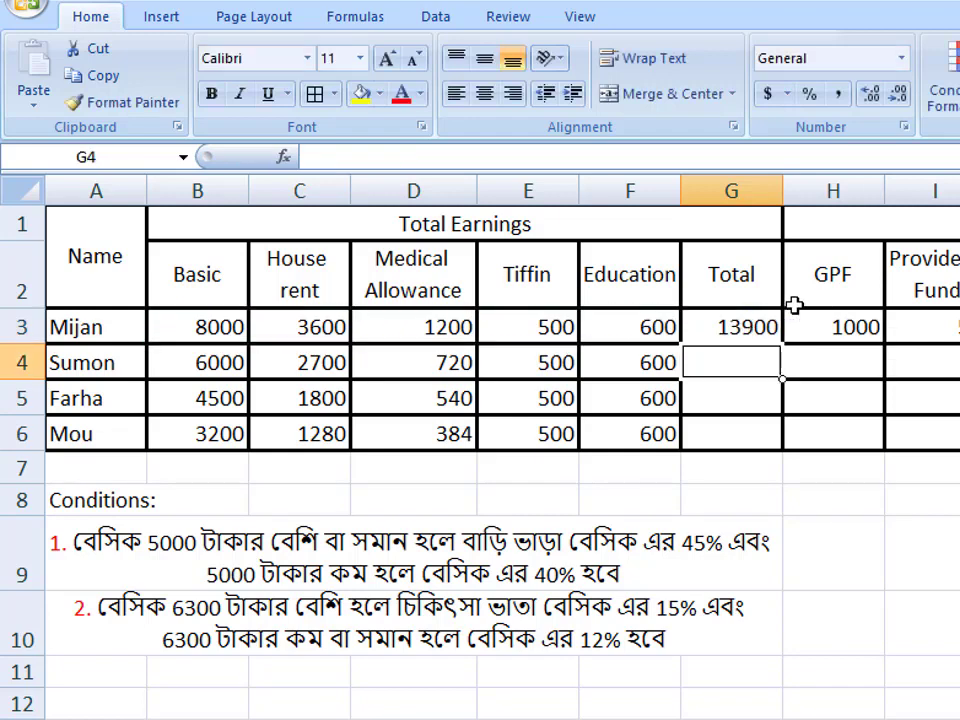
left_click(738, 326)
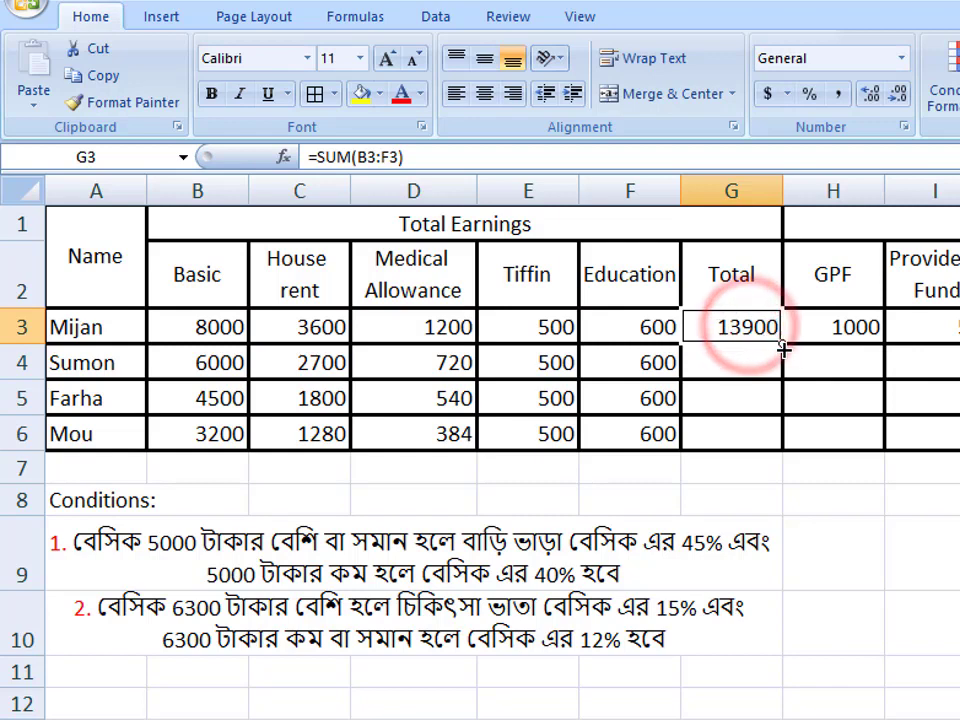
left_click_drag(783, 344, 780, 448)
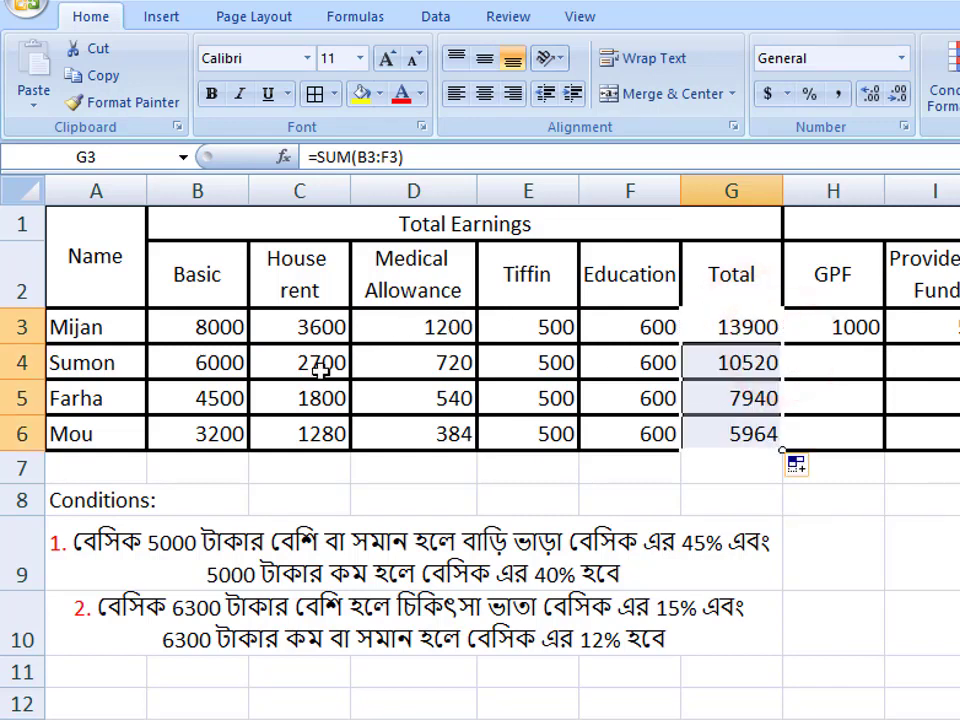
left_click(731, 325)
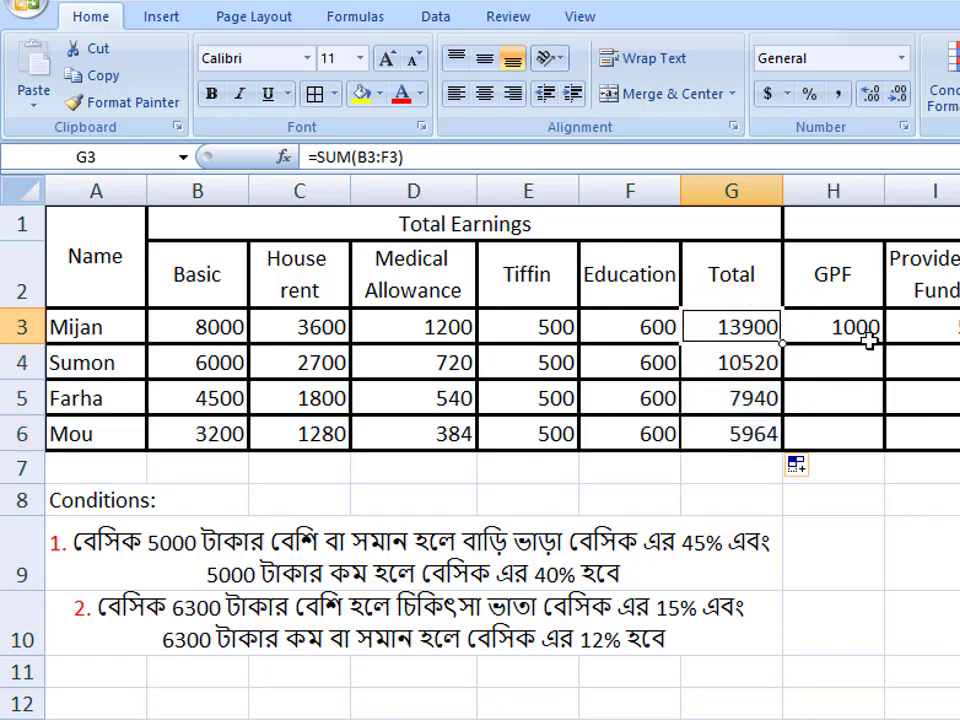
- Copy GPF 1000, Provident Fund 50, GPF Advance 700 and House Loan 1000 down to row 6
left_click(866, 334)
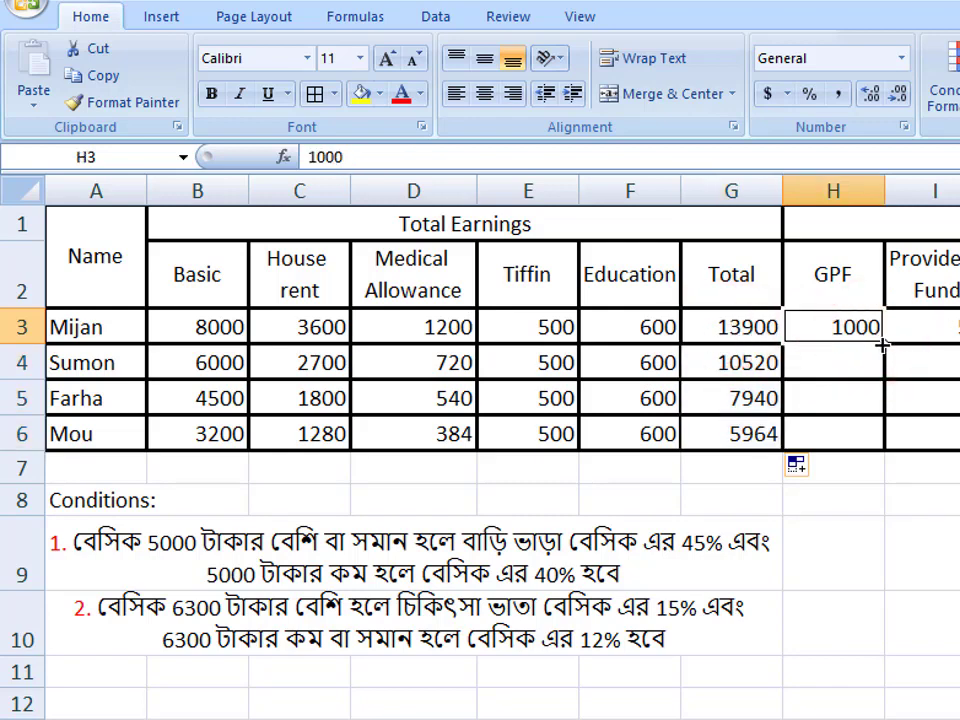
left_click_drag(879, 344, 880, 450)
left_click(947, 329)
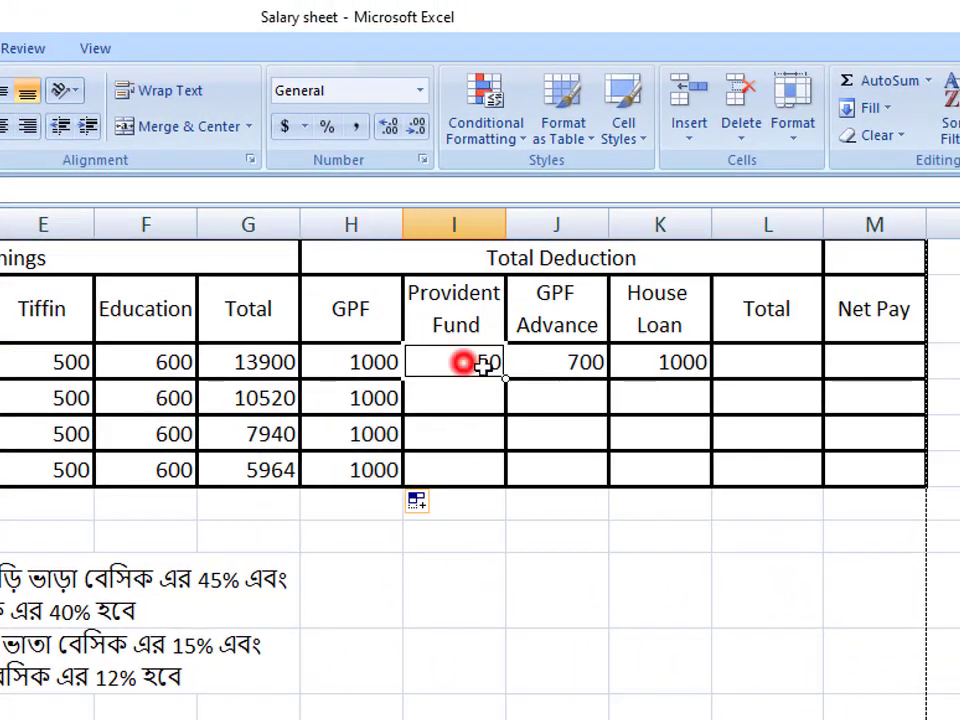
left_click_drag(505, 376, 500, 478)
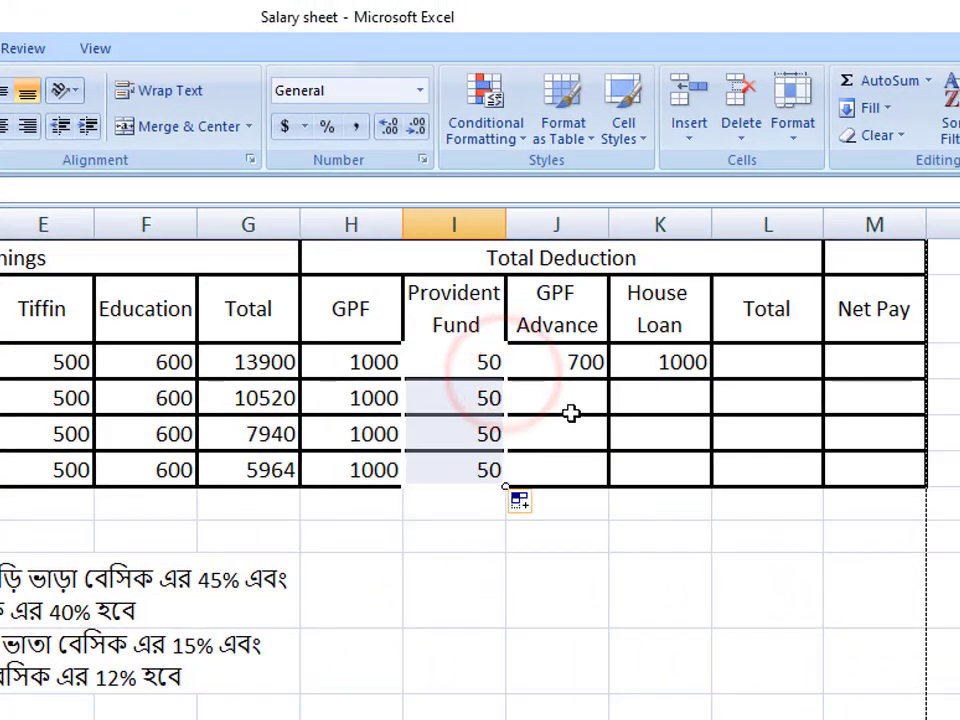
left_click(590, 368)
left_click_drag(605, 374, 608, 470)
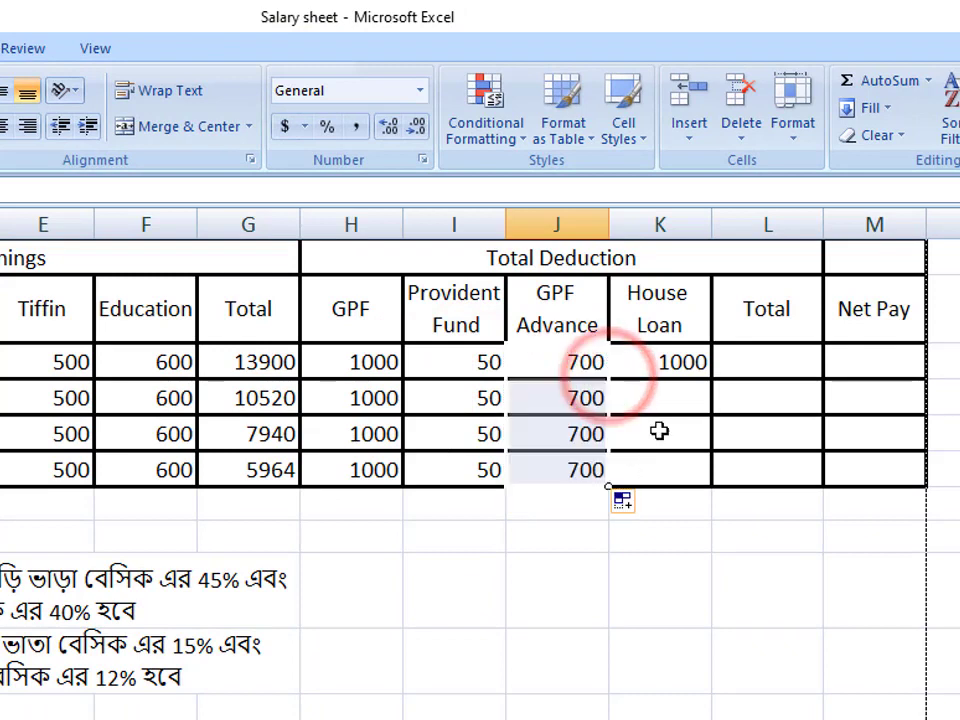
left_click(678, 370)
left_click_drag(709, 379, 704, 483)
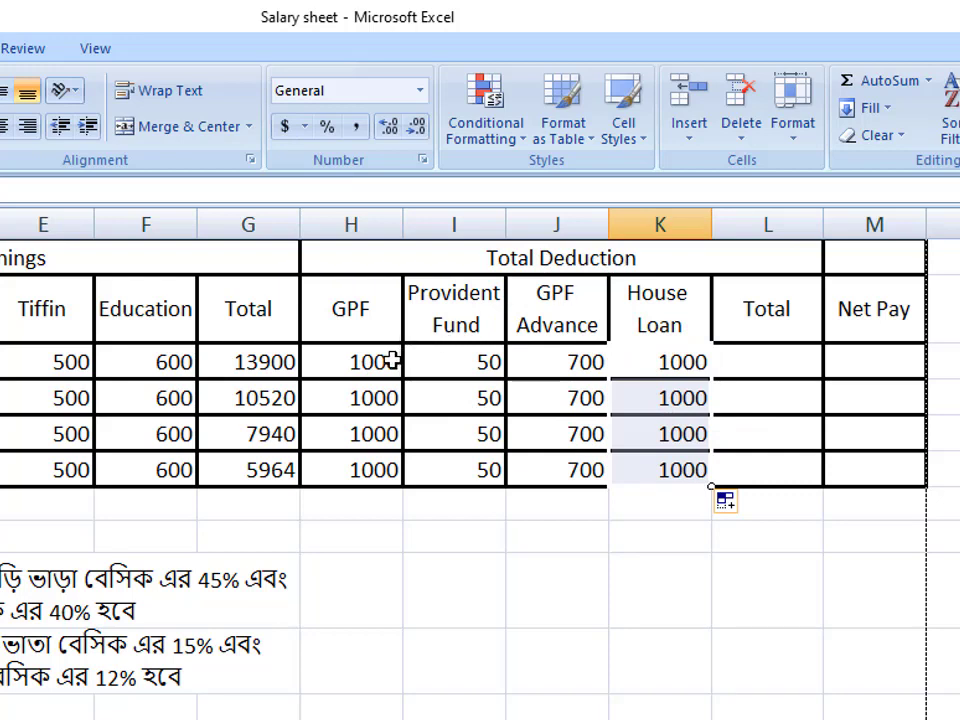
- Enter =SUM(H3:K3) in L3 and fill it down to L6, showing 2750 each
left_click(773, 363)
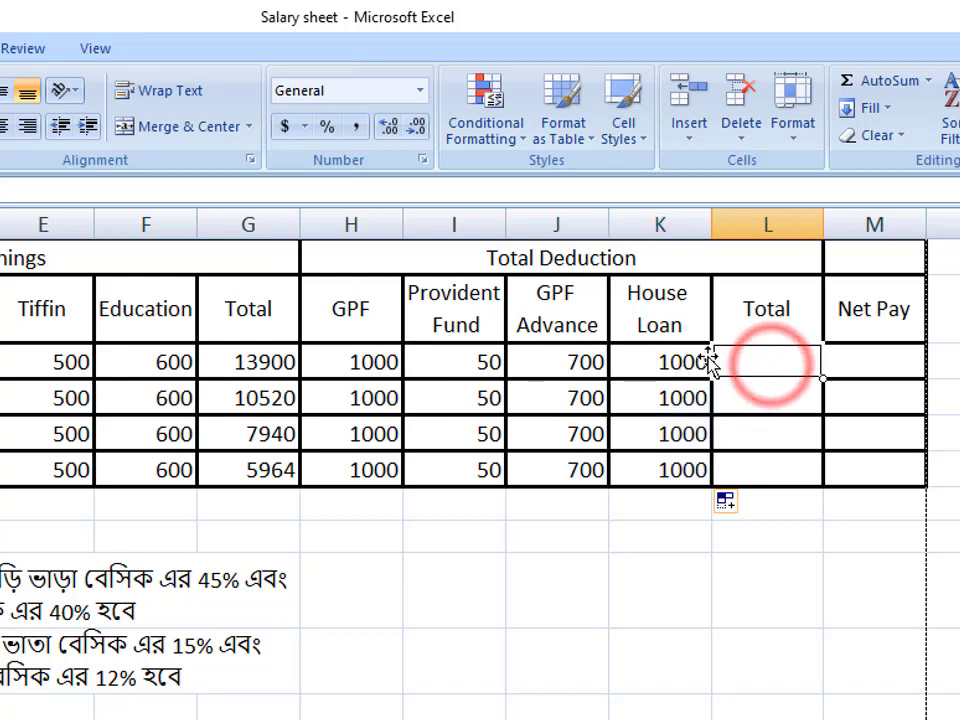
type("=s")
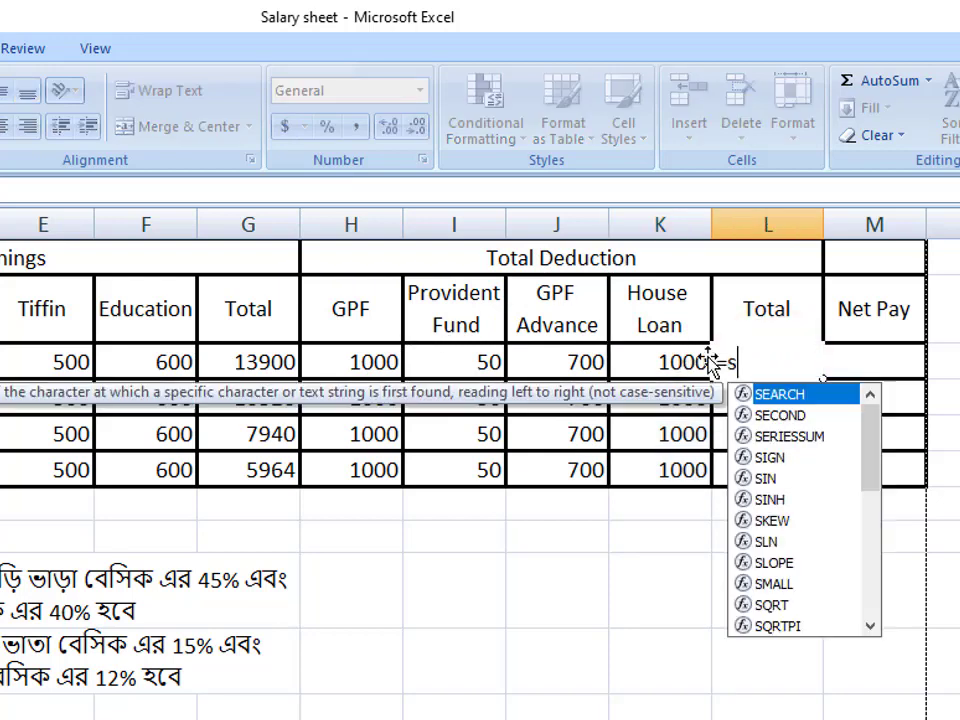
type("um(")
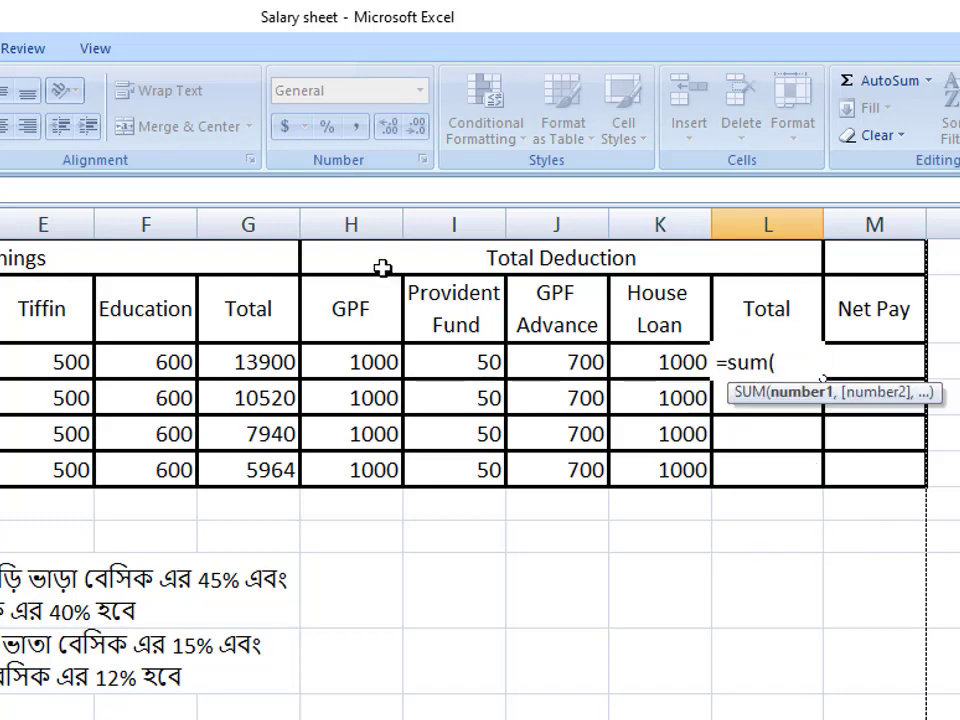
left_click_drag(360, 358, 651, 366)
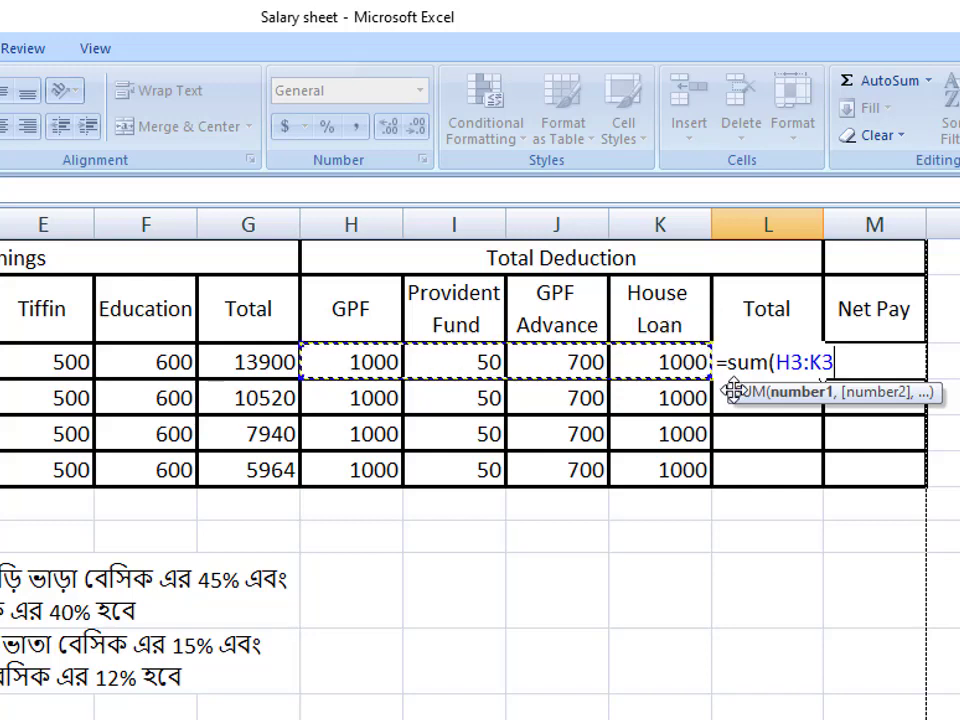
type(")")
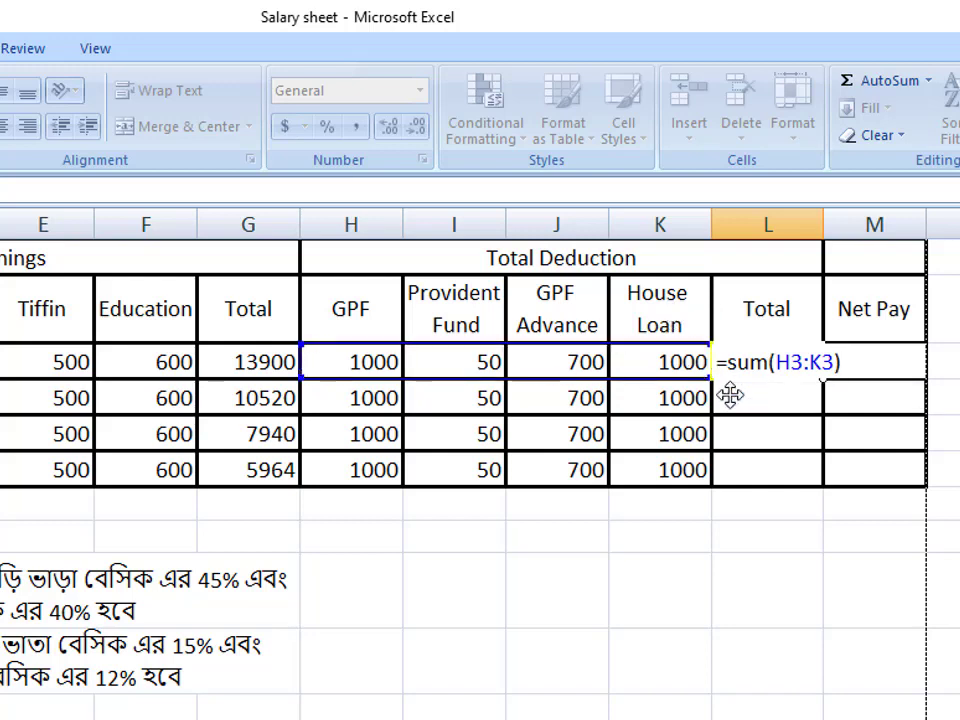
key("Return")
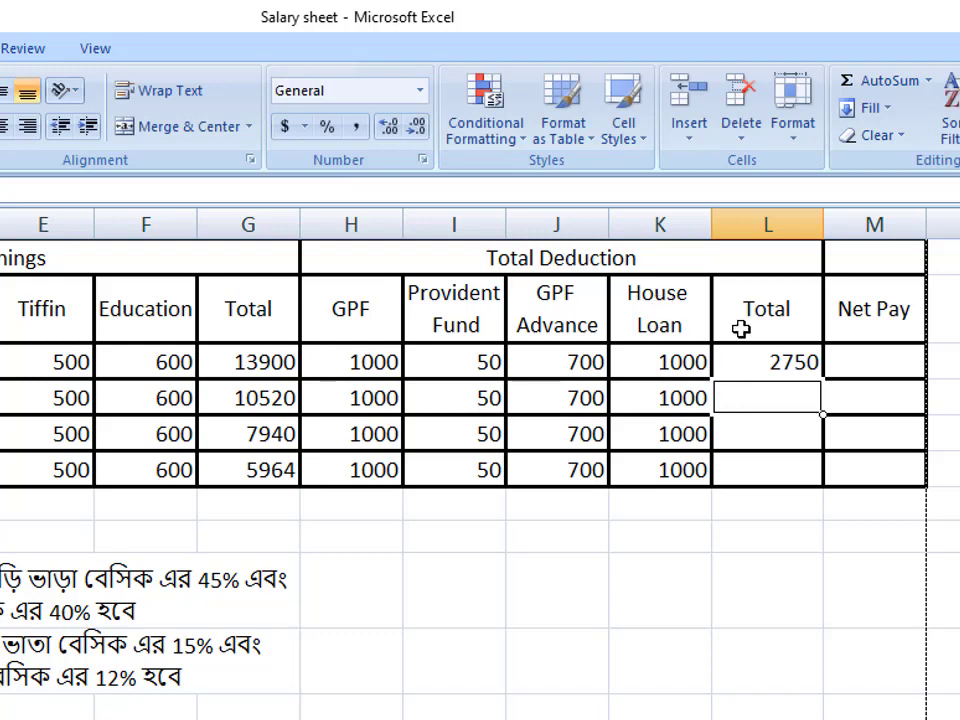
left_click(762, 362)
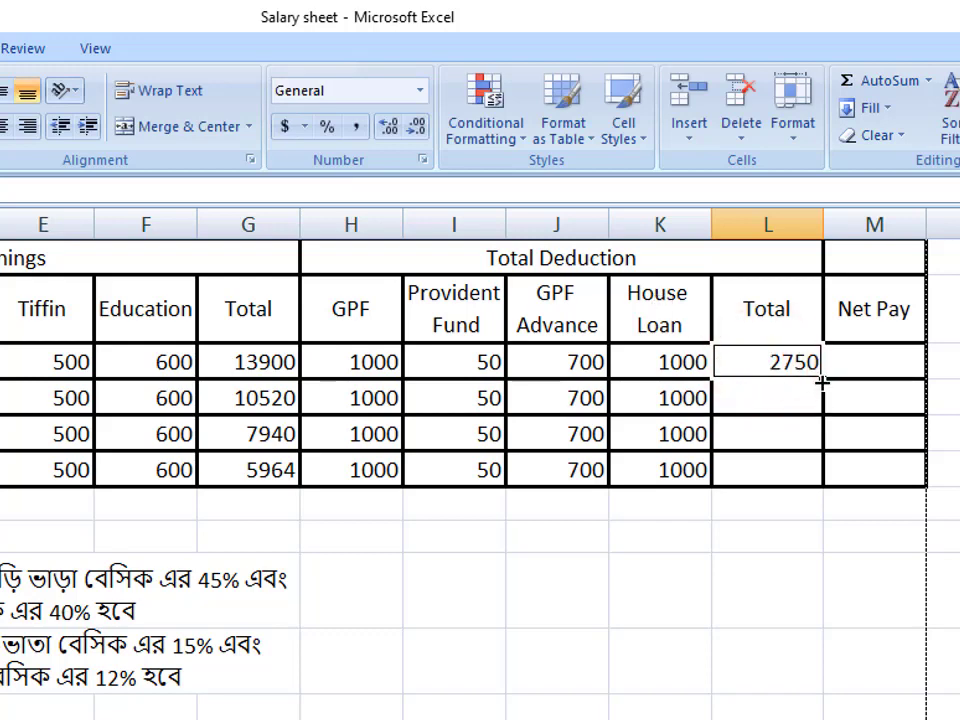
left_click_drag(822, 381, 821, 478)
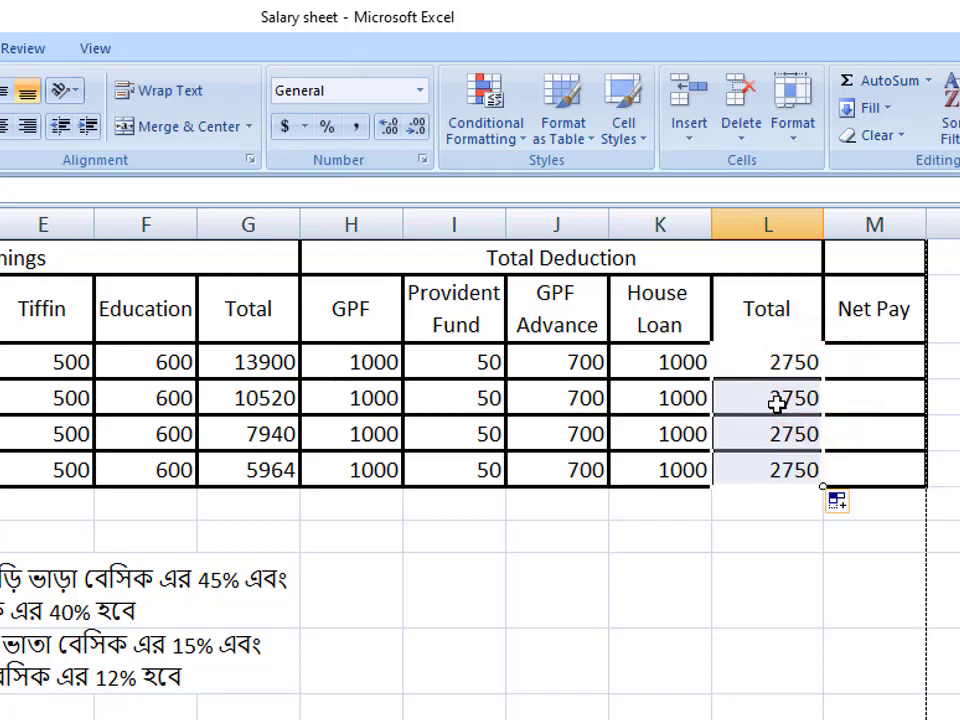
left_click(858, 365)
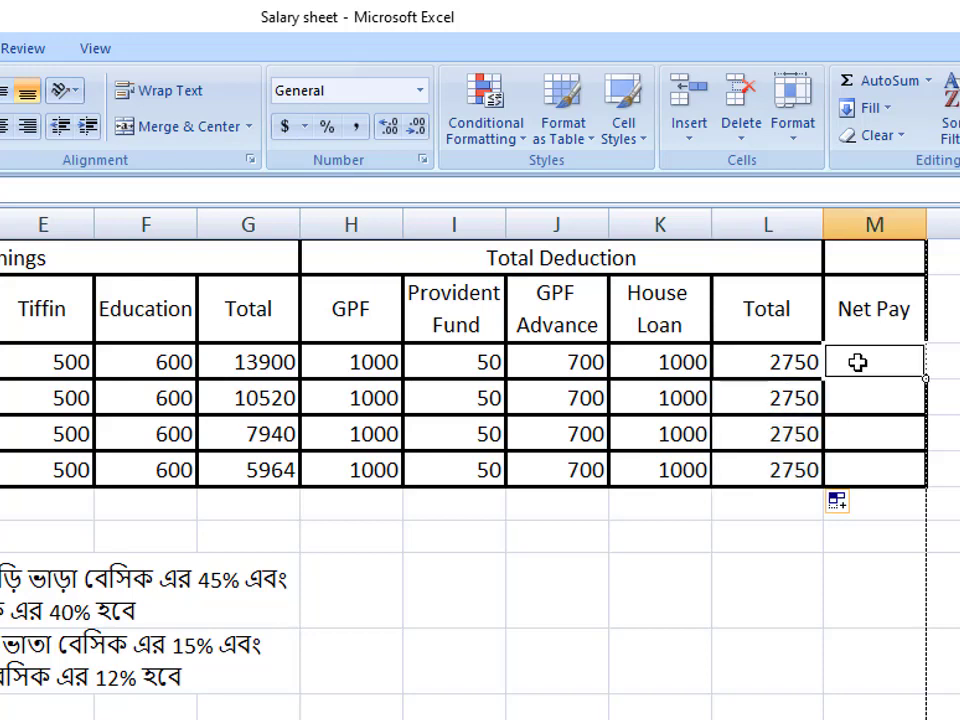
- Enter =G3-L3 in M3 and fill it to M6: 11150, 7770, 5190, 3214
left_click(865, 364)
type("=")
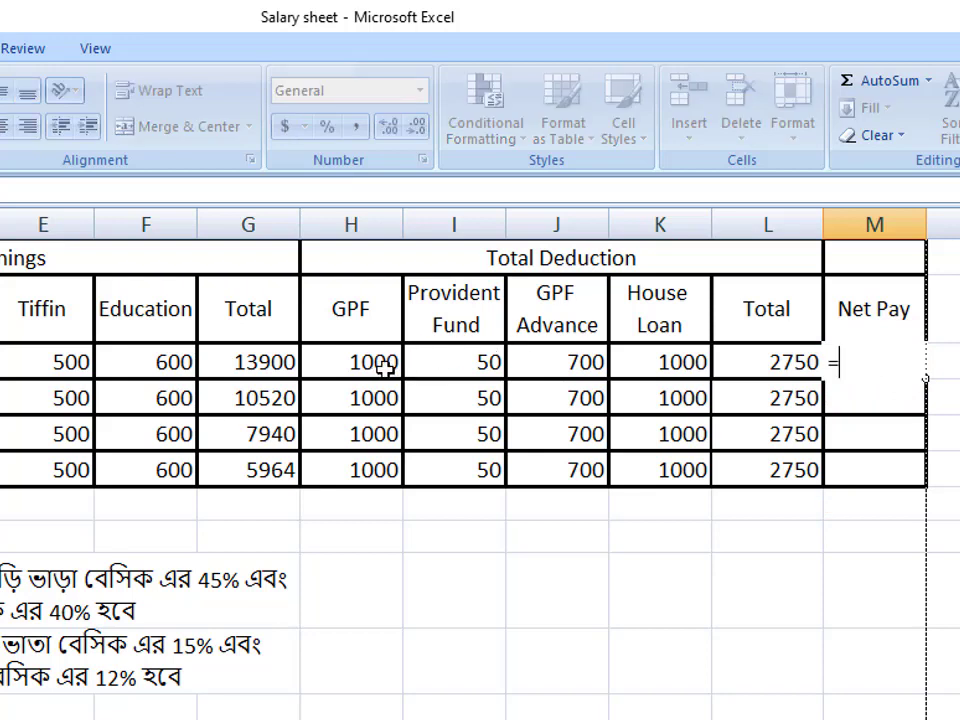
left_click(258, 366)
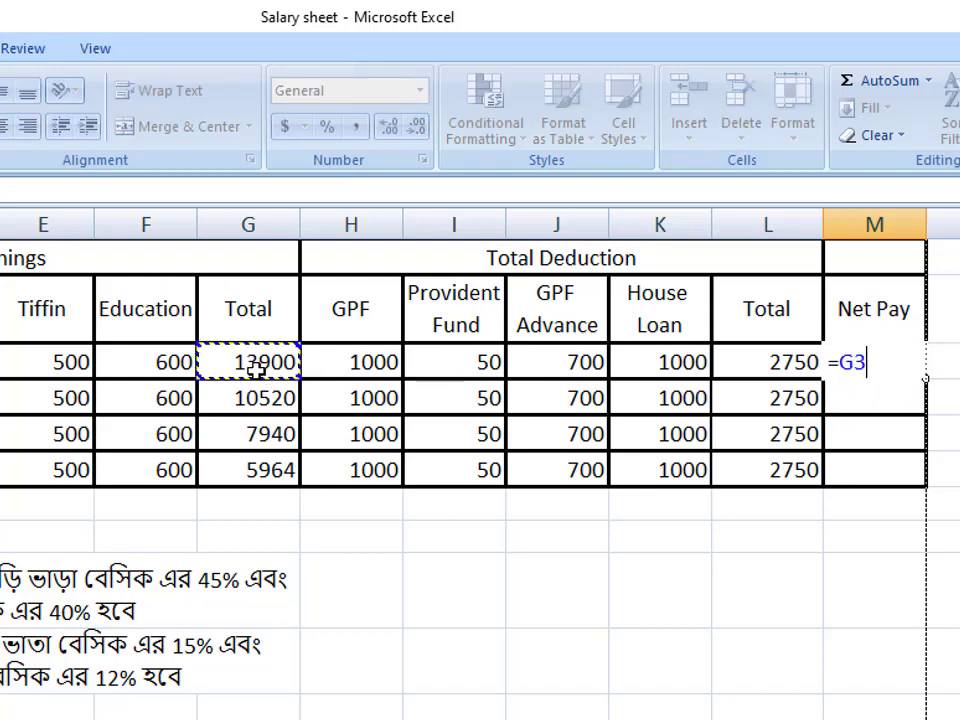
type("-")
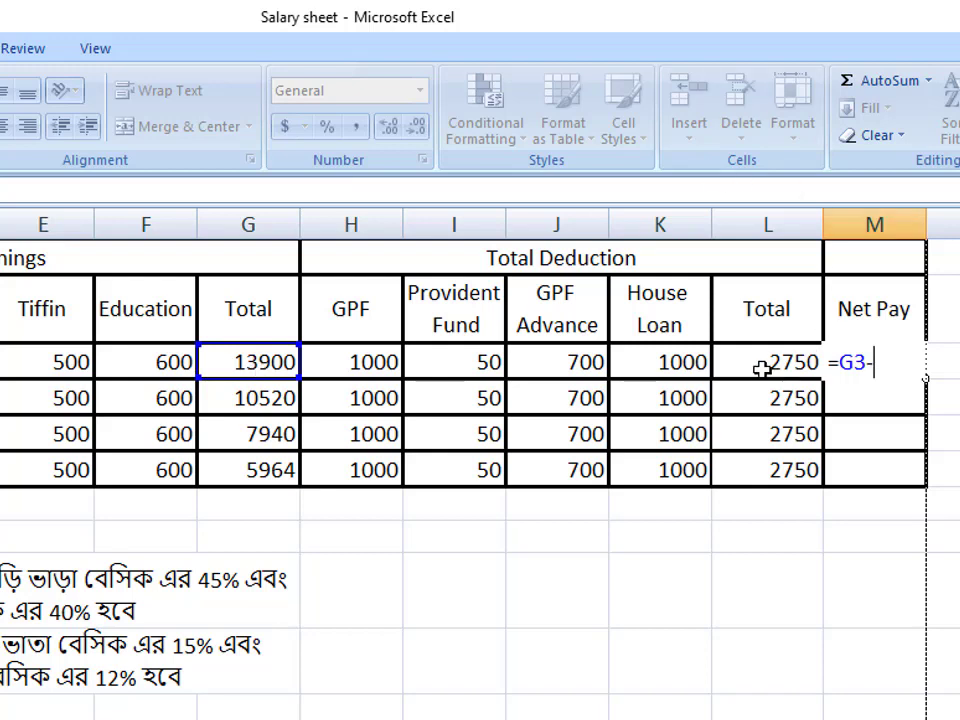
left_click(763, 367)
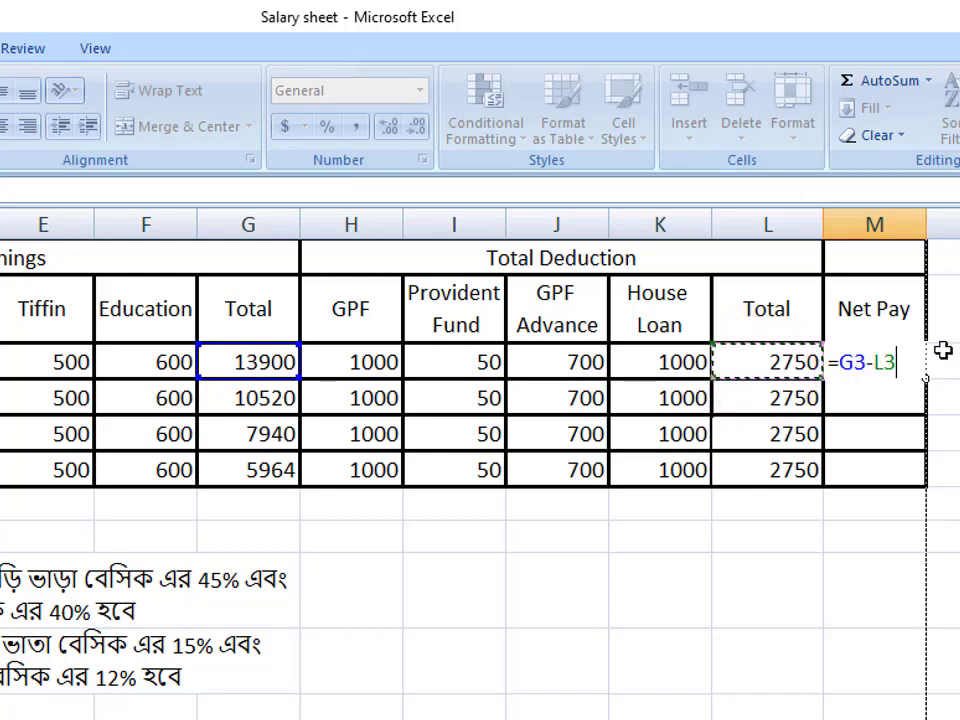
key("Return")
left_click(845, 363)
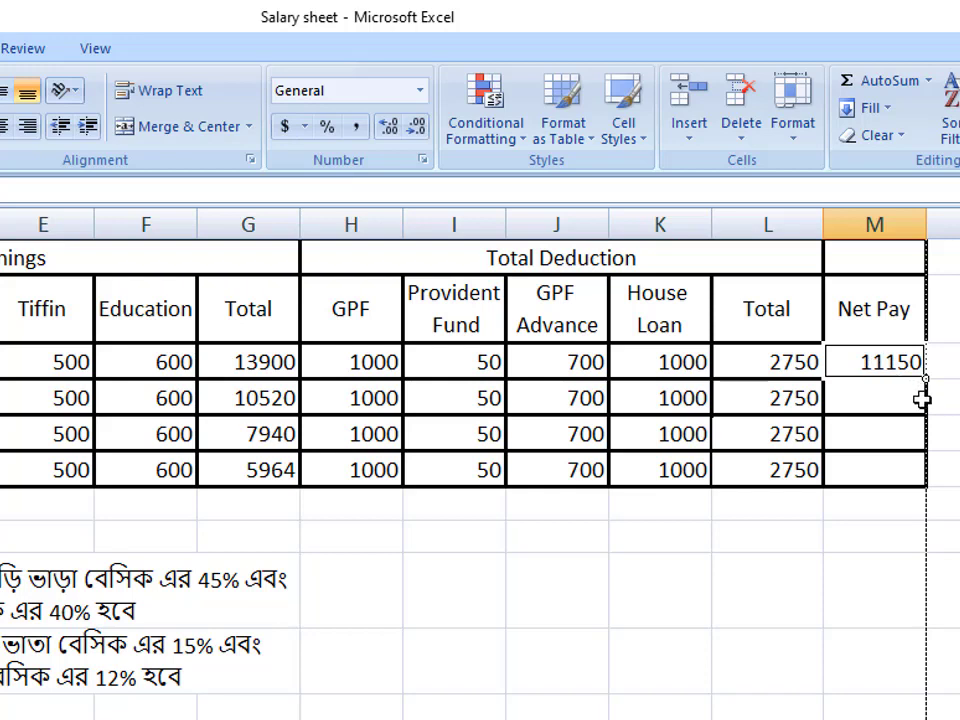
left_click_drag(925, 381, 919, 488)
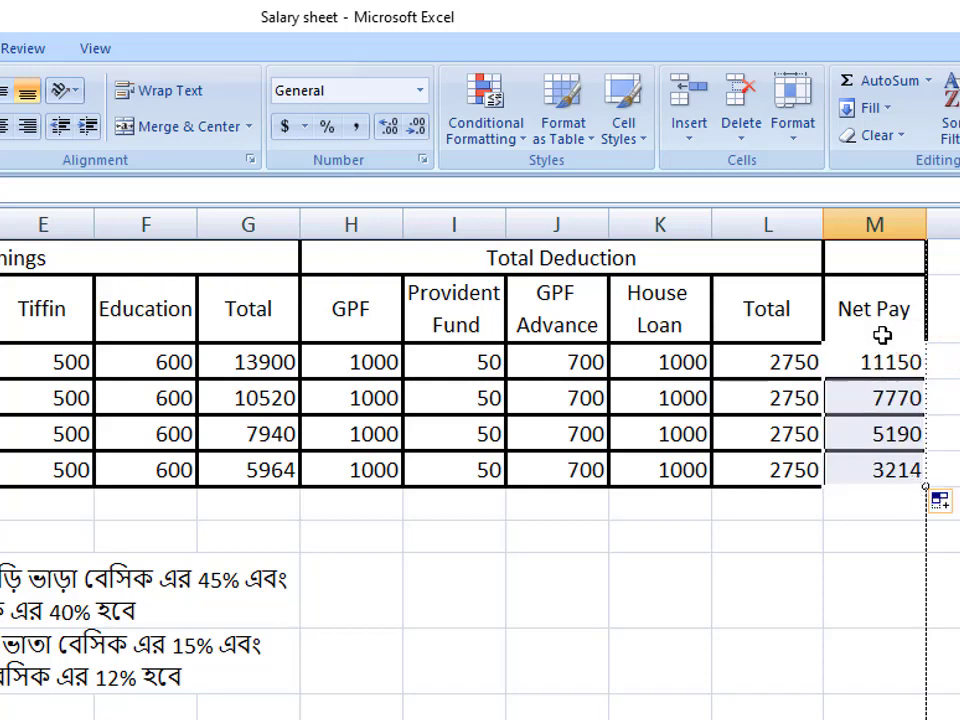